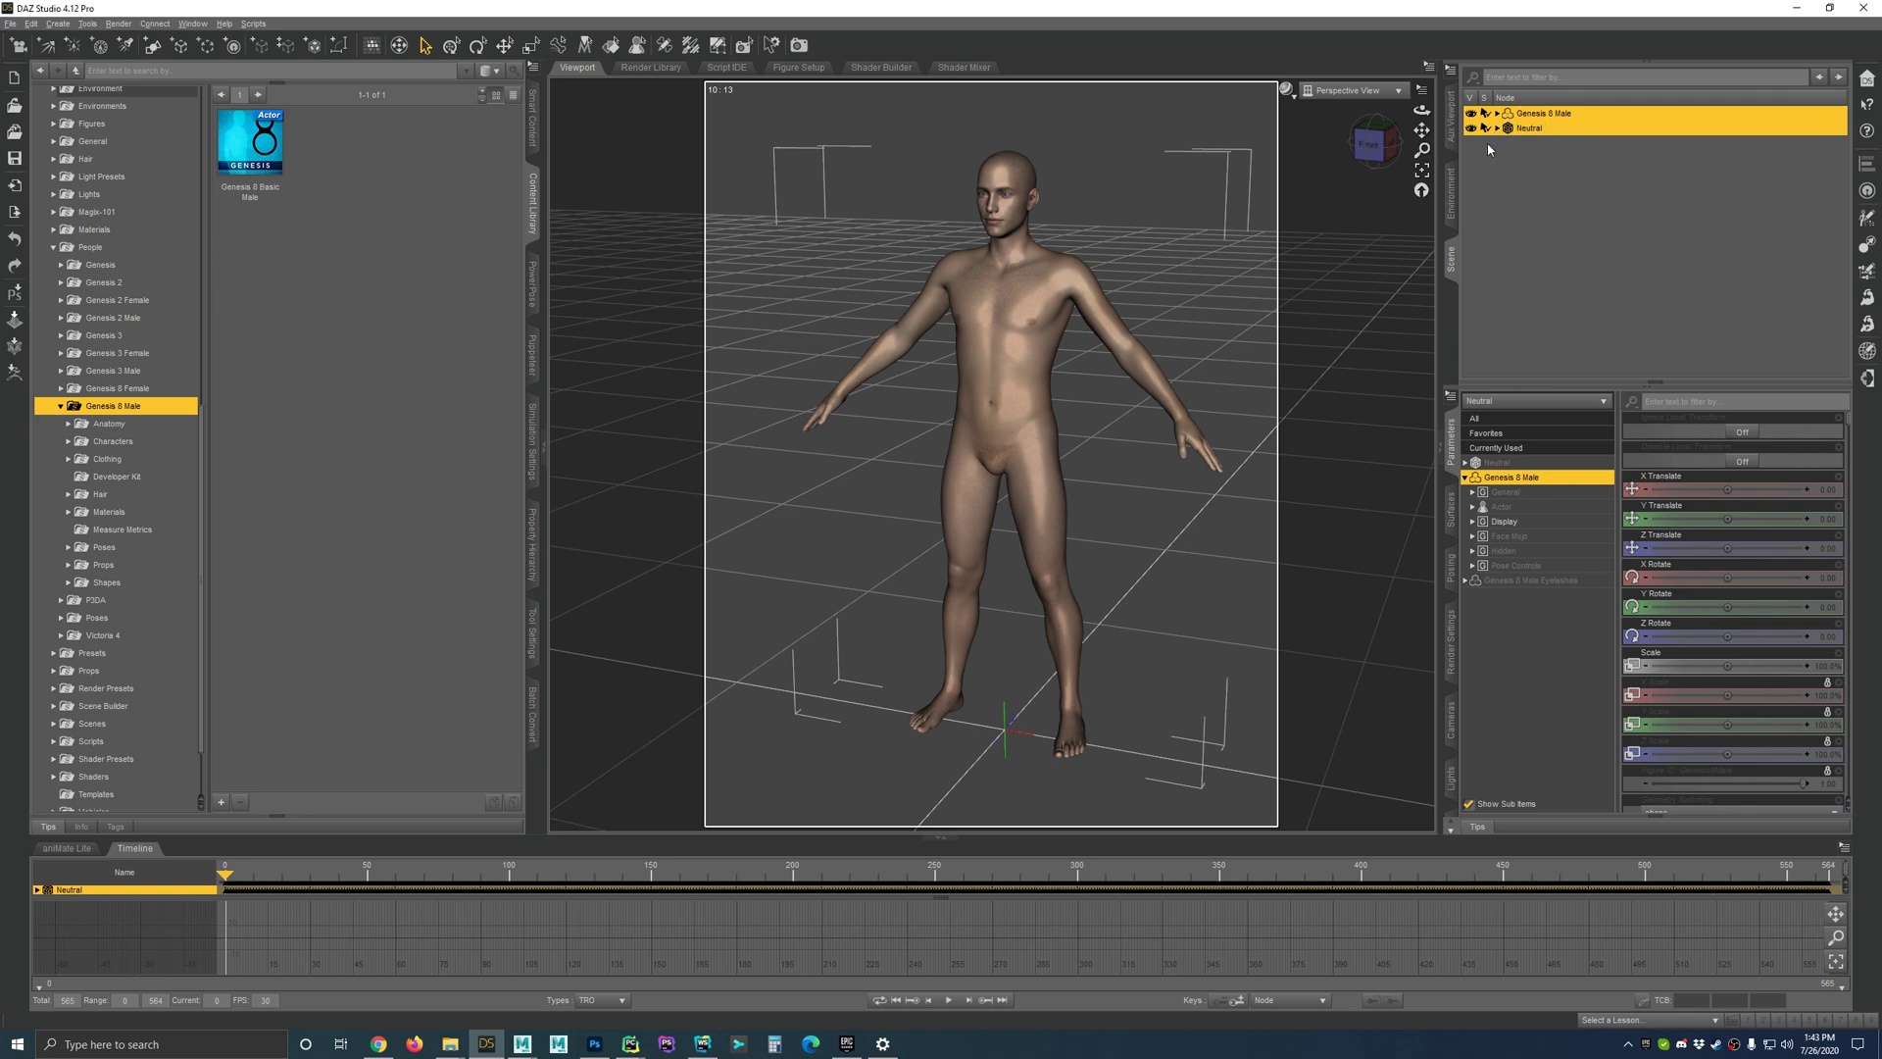
Step: Play the Genesis 8 Male's facial animation and stop it around frame 97
{"action": "left_click", "coordinate": [949, 1000]}
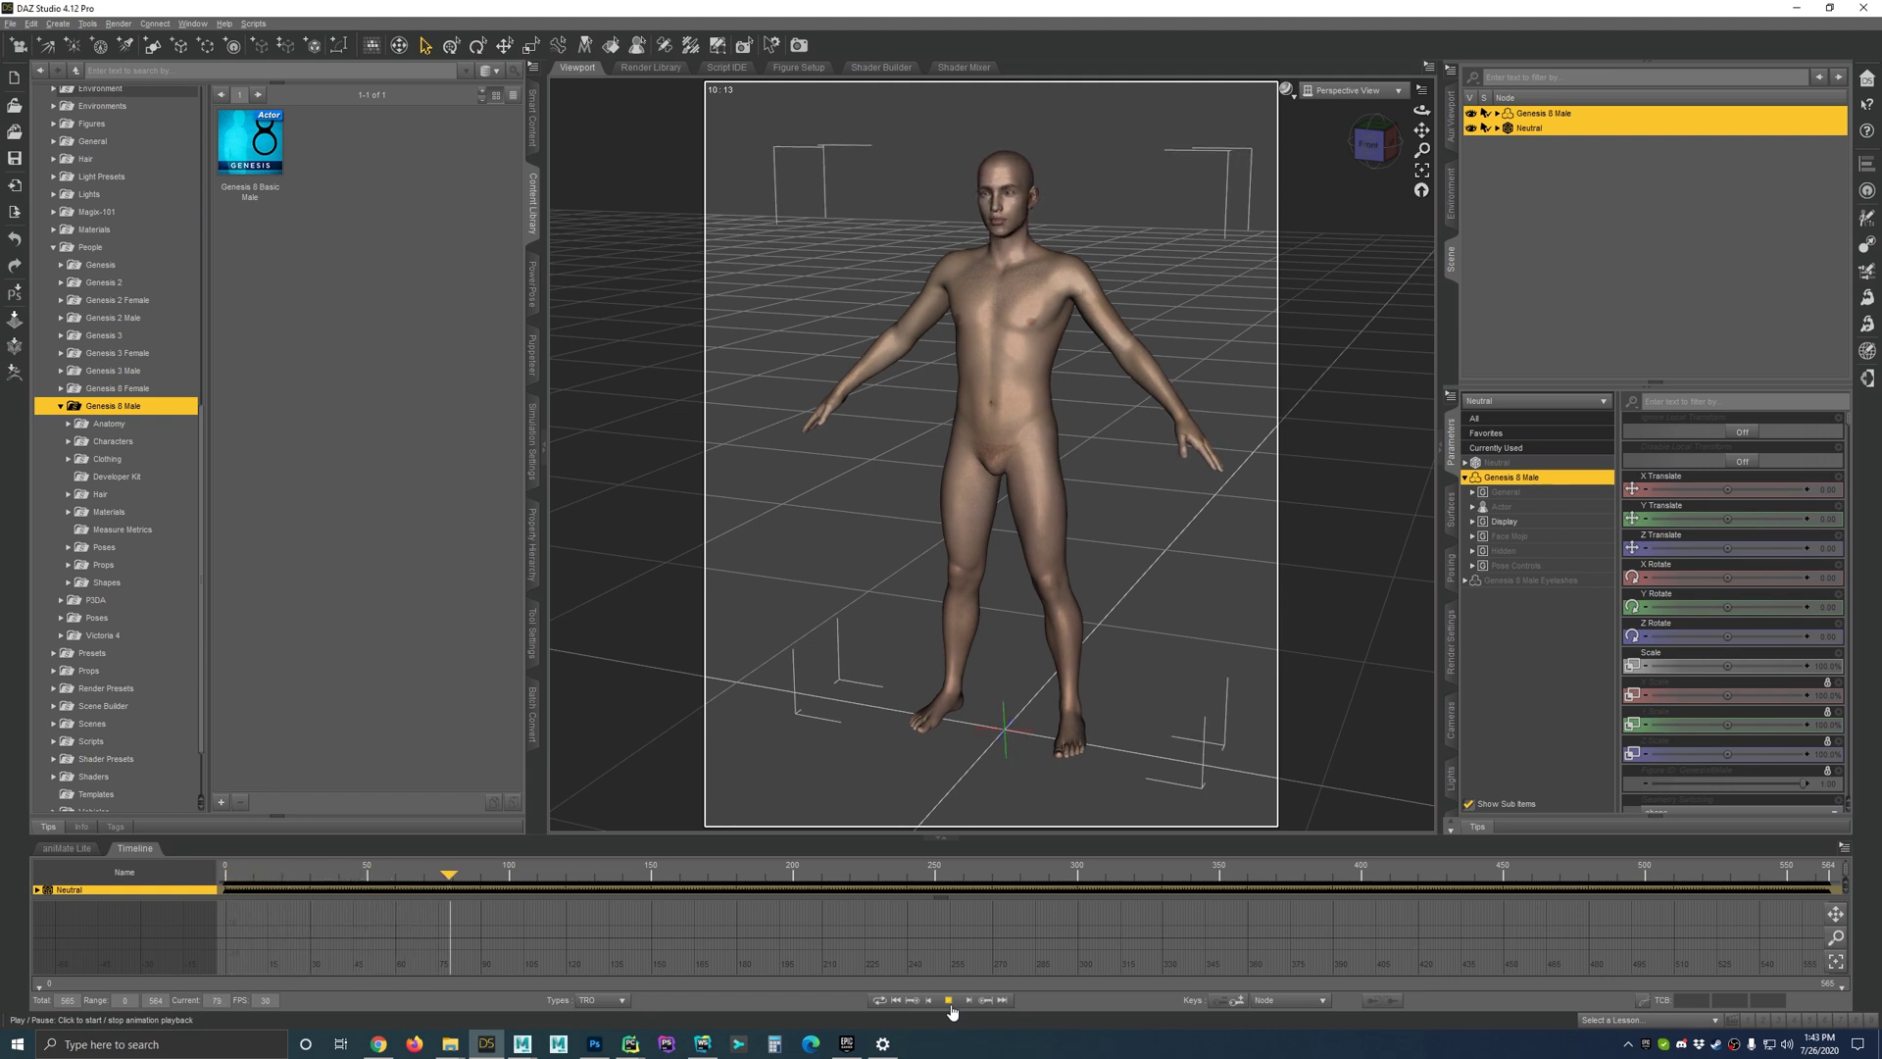
{"action": "left_click", "coordinate": [947, 1006]}
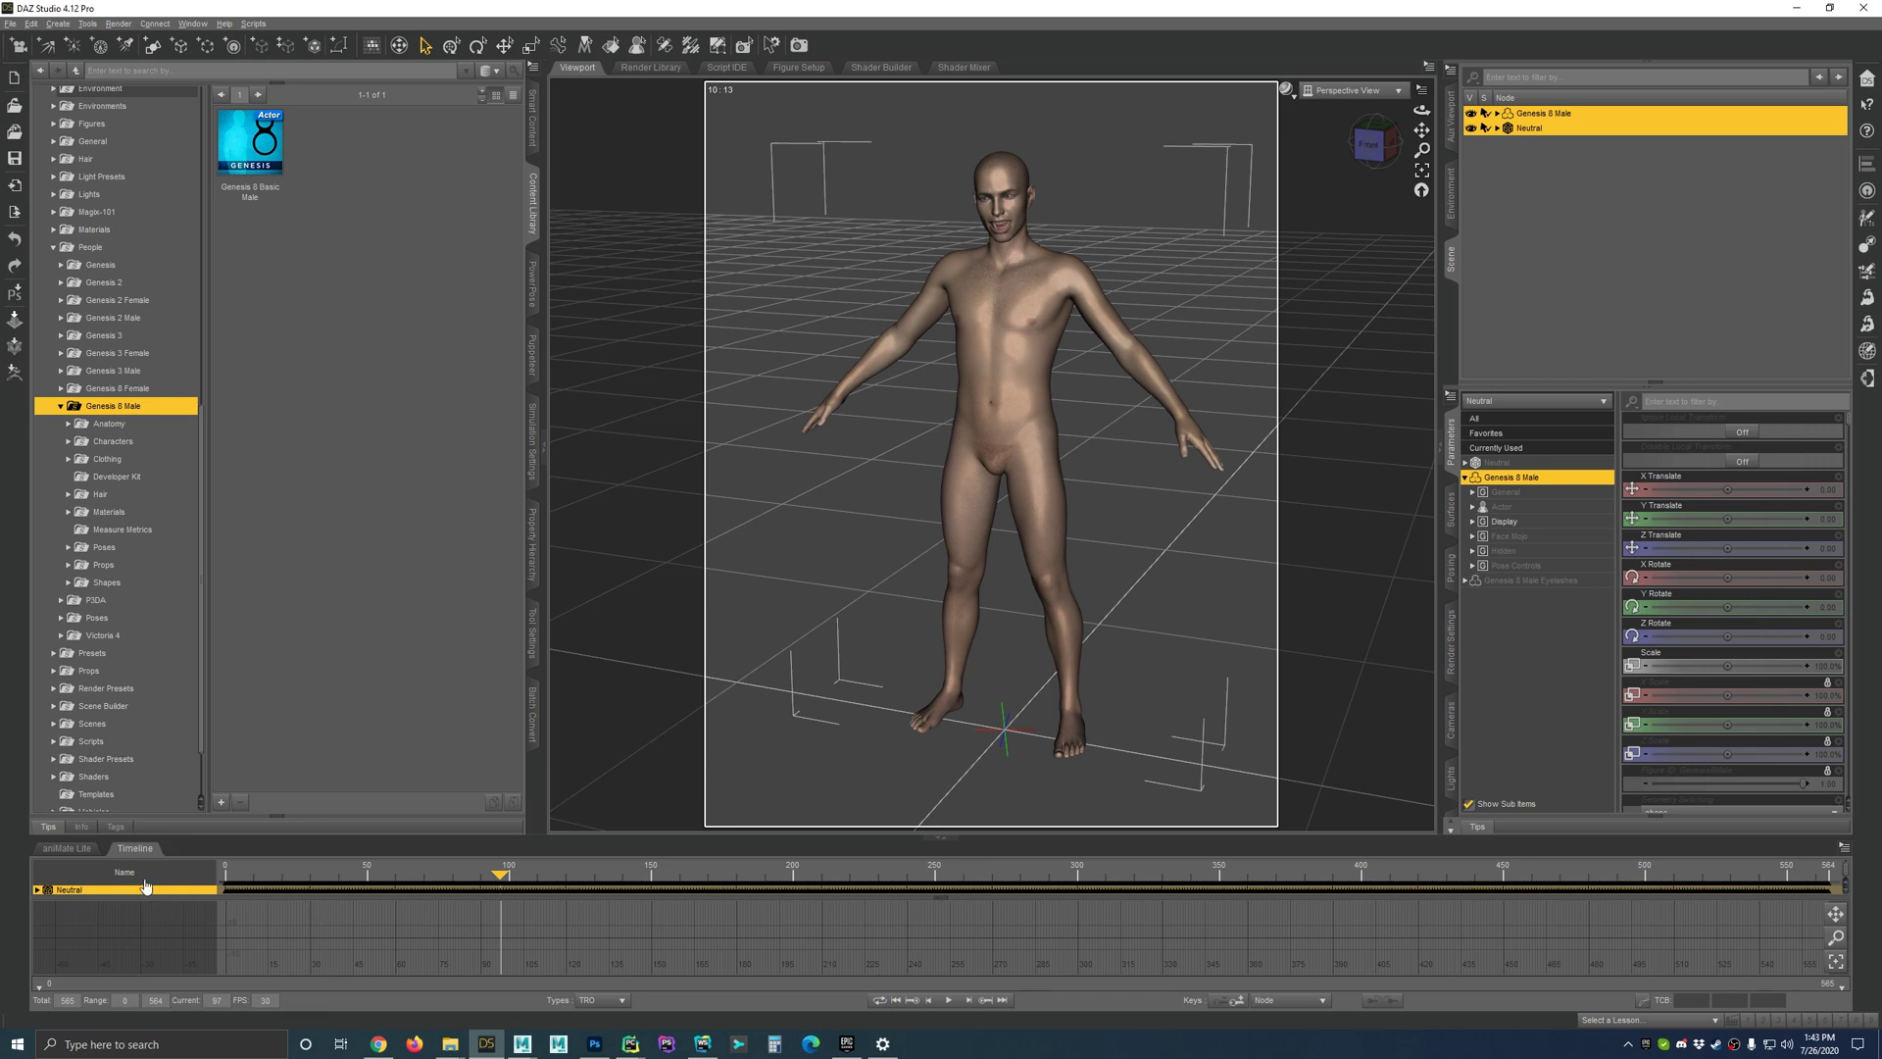
Step: Rewind to frame 0, clear the scene selection, and select the Neutral node
{"action": "left_click", "coordinate": [898, 1001]}
{"action": "left_click", "coordinate": [1584, 209]}
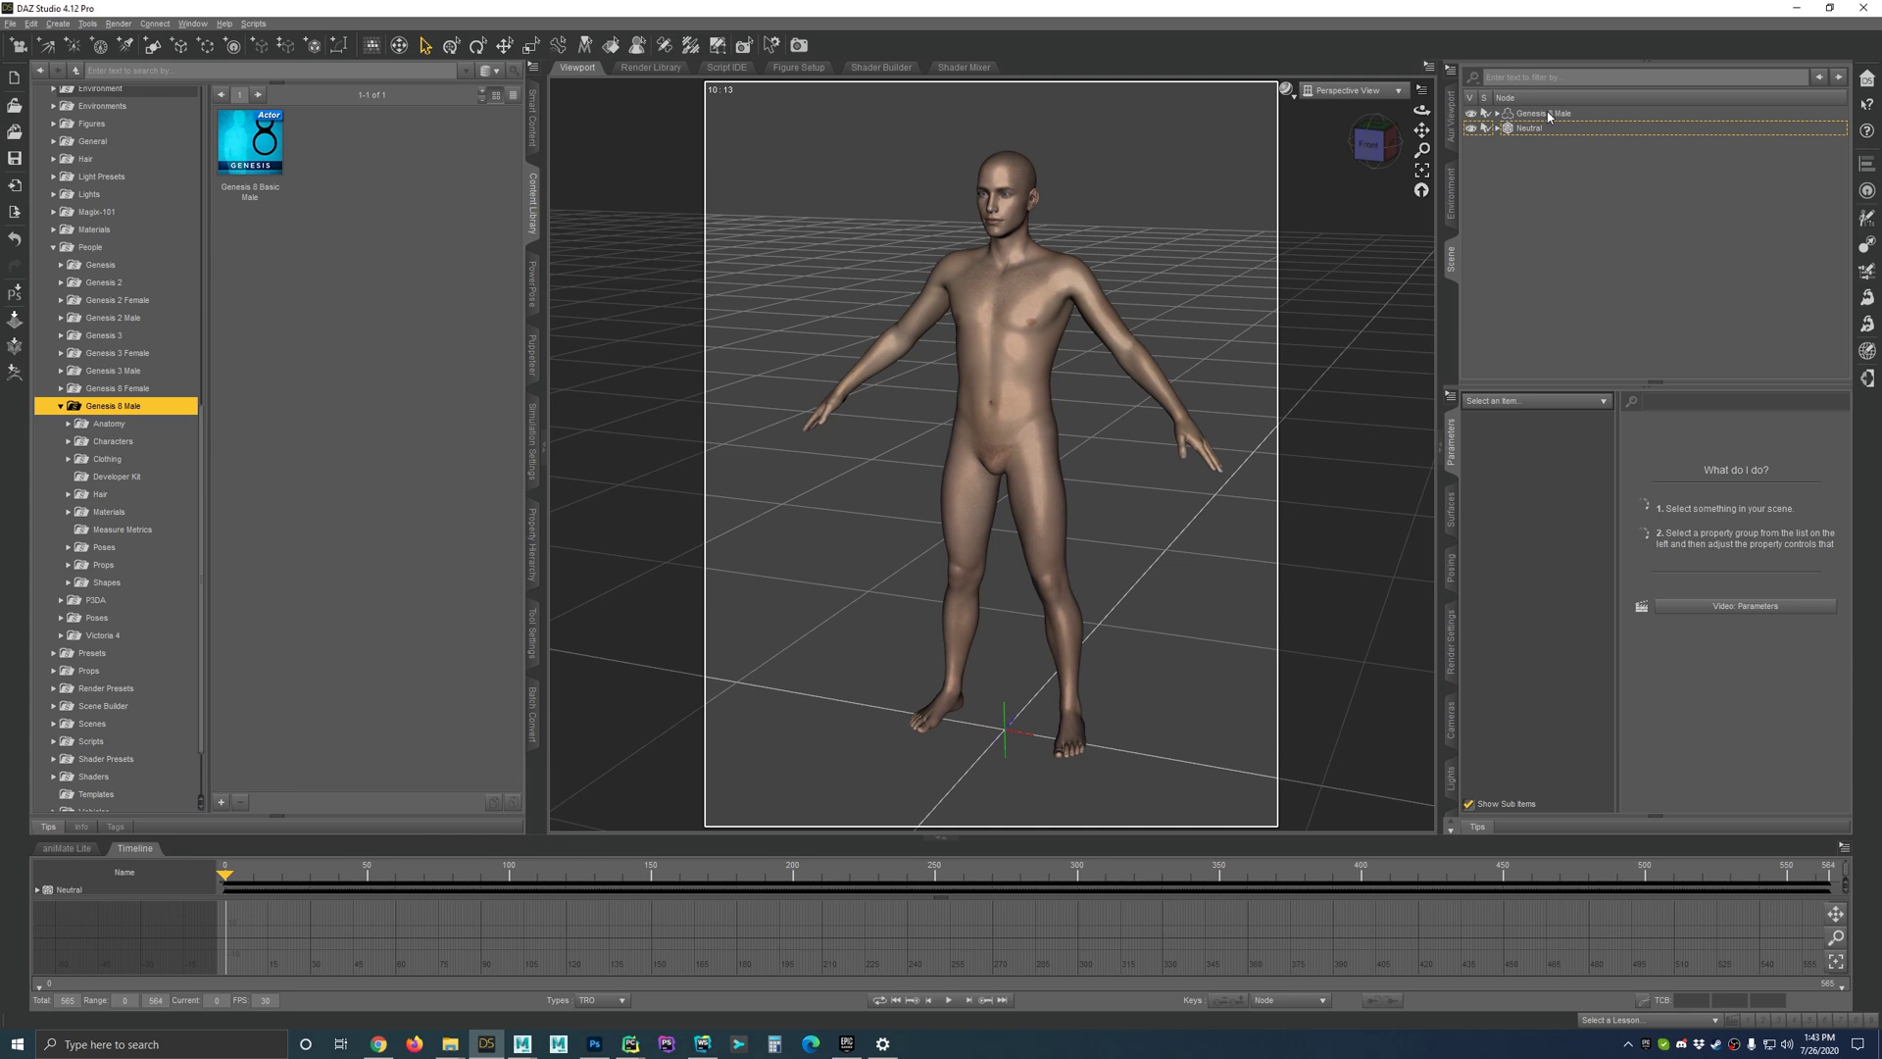
{"action": "left_click", "coordinate": [1551, 132]}
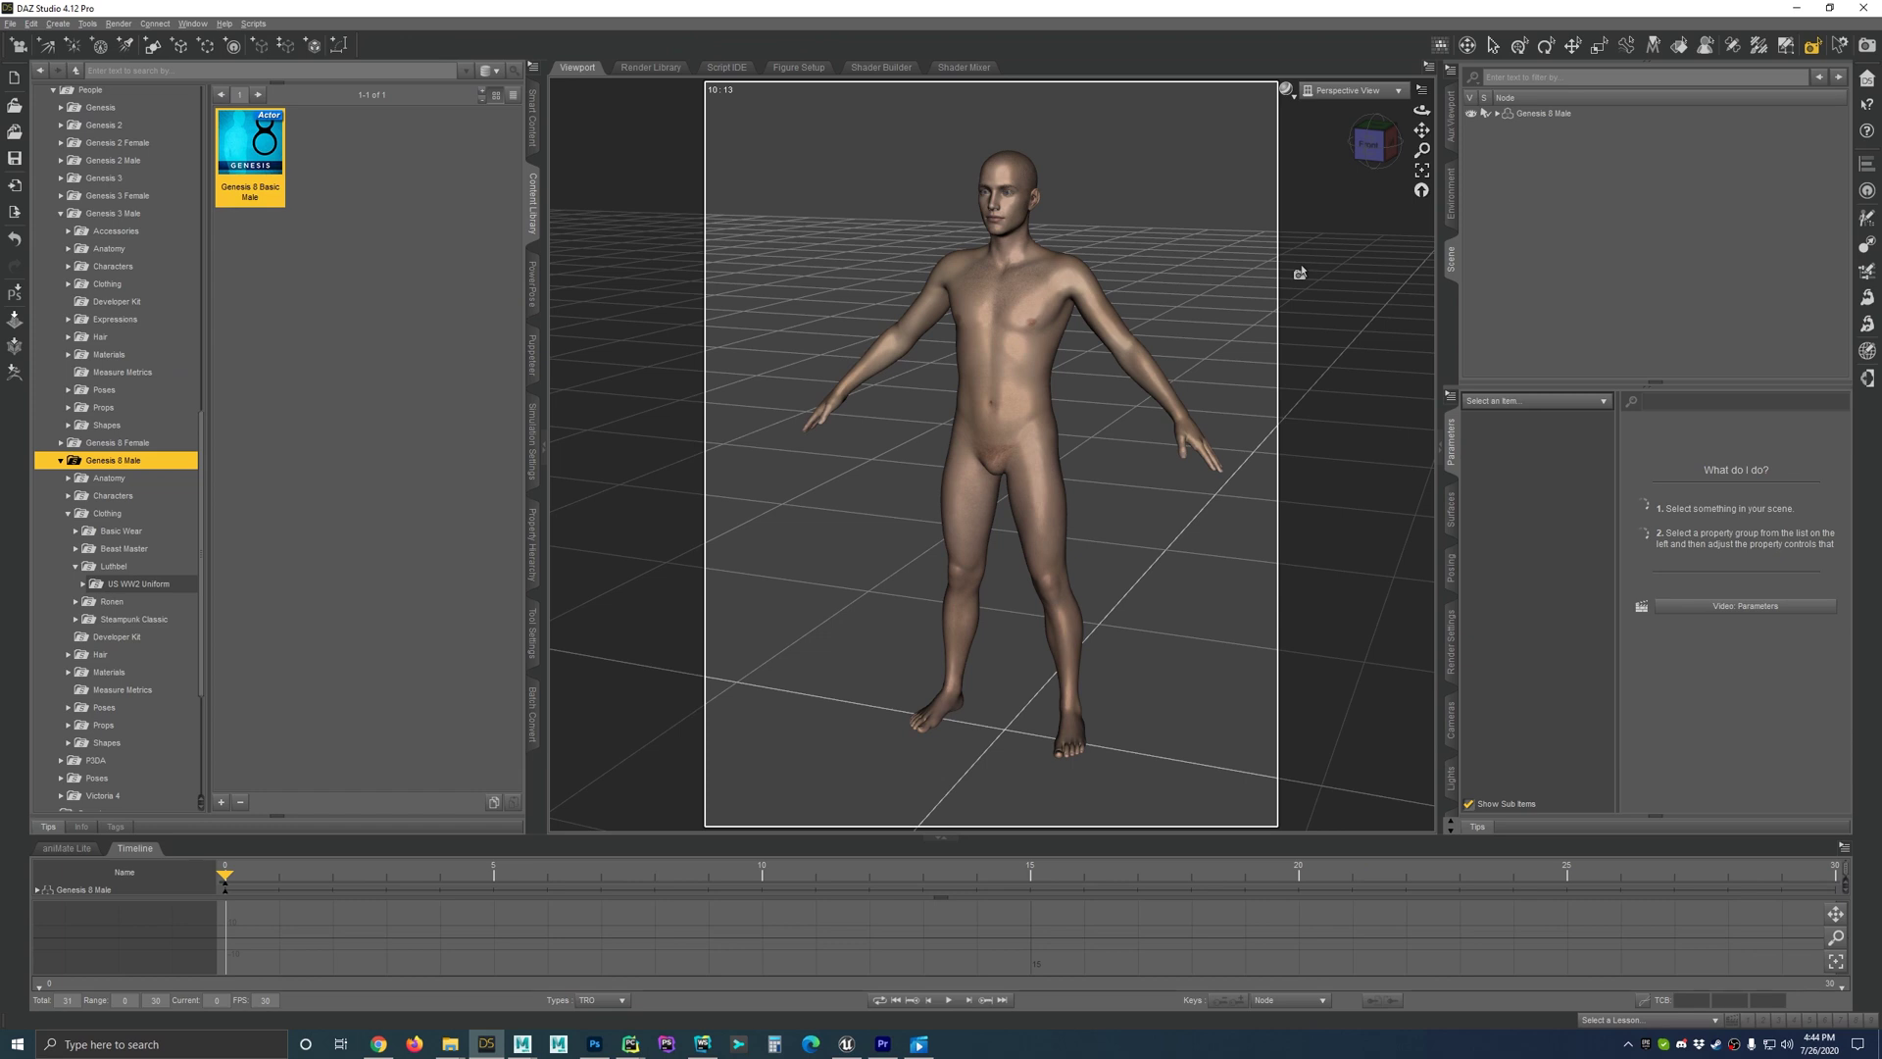
Step: Set the Genesis 8 Male figure's Mesh Resolution level to Base
{"action": "left_click", "coordinate": [1497, 113]}
{"action": "left_click", "coordinate": [1573, 113]}
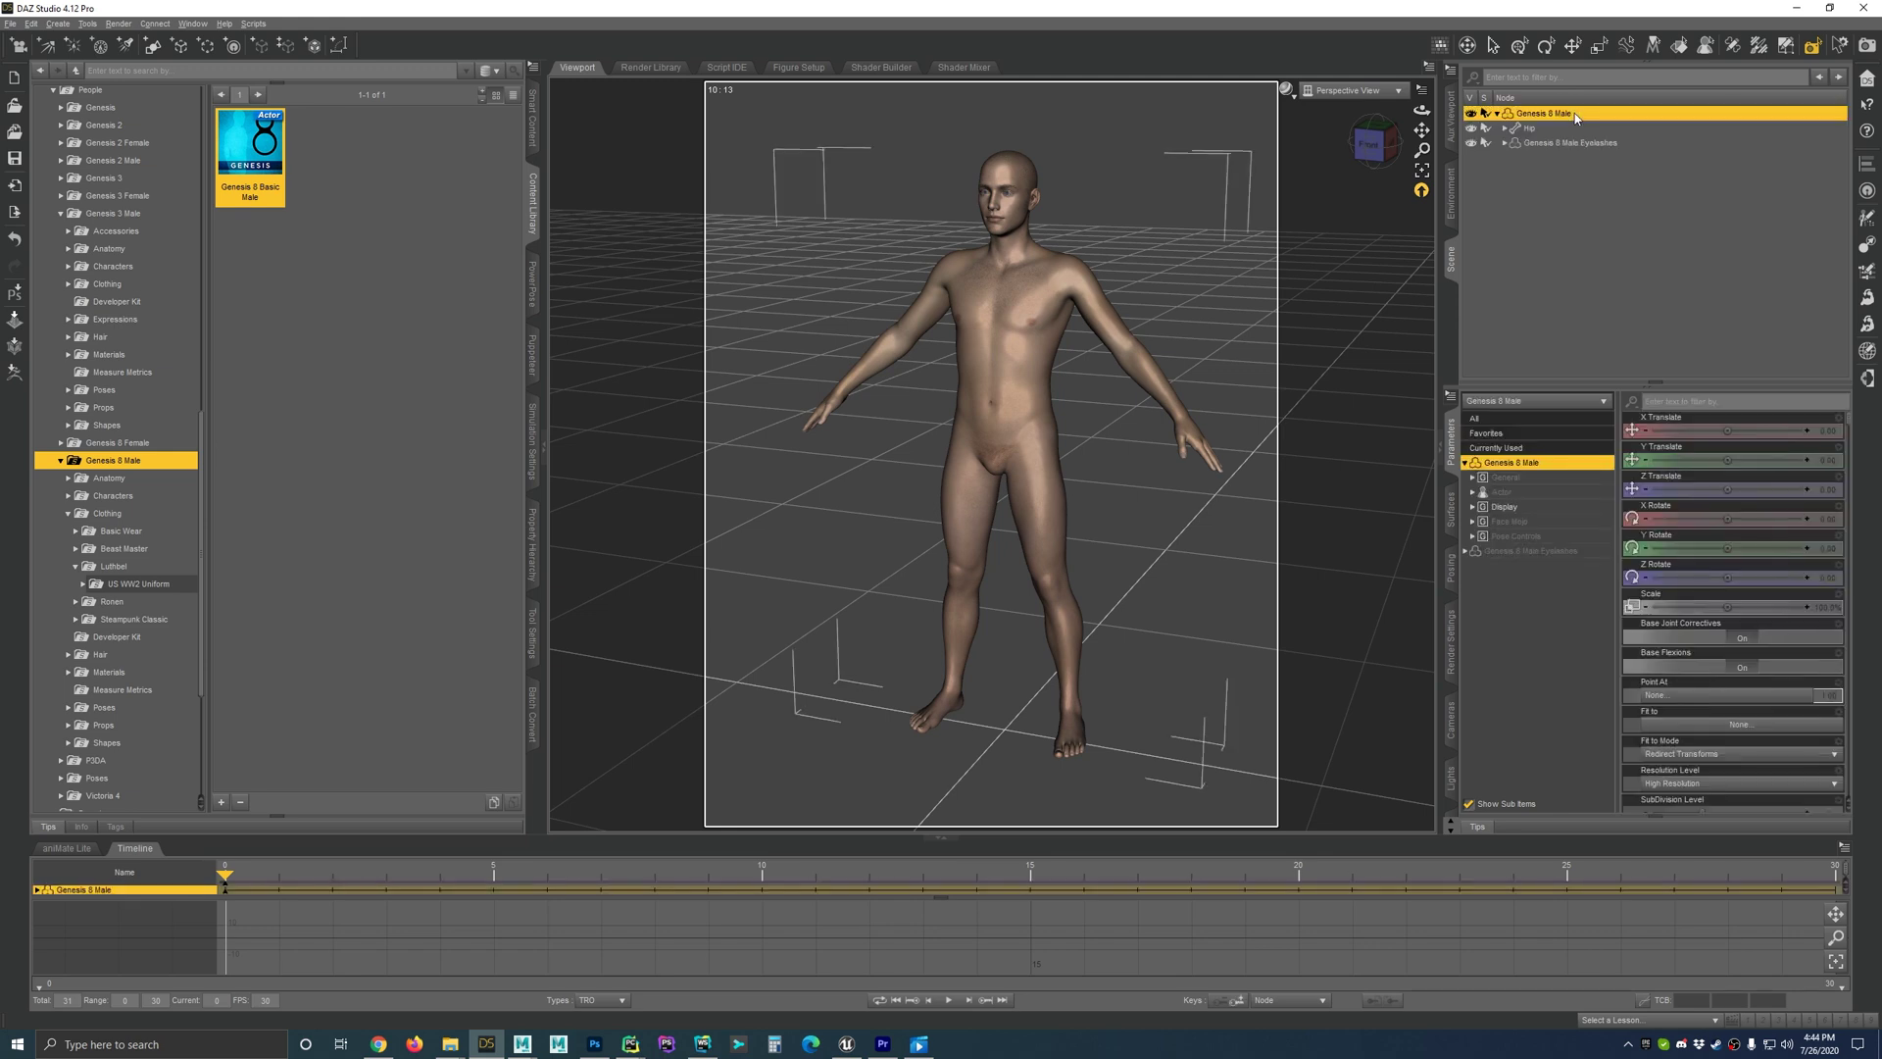
{"action": "double_click", "coordinate": [1527, 479]}
{"action": "left_click", "coordinate": [1544, 536]}
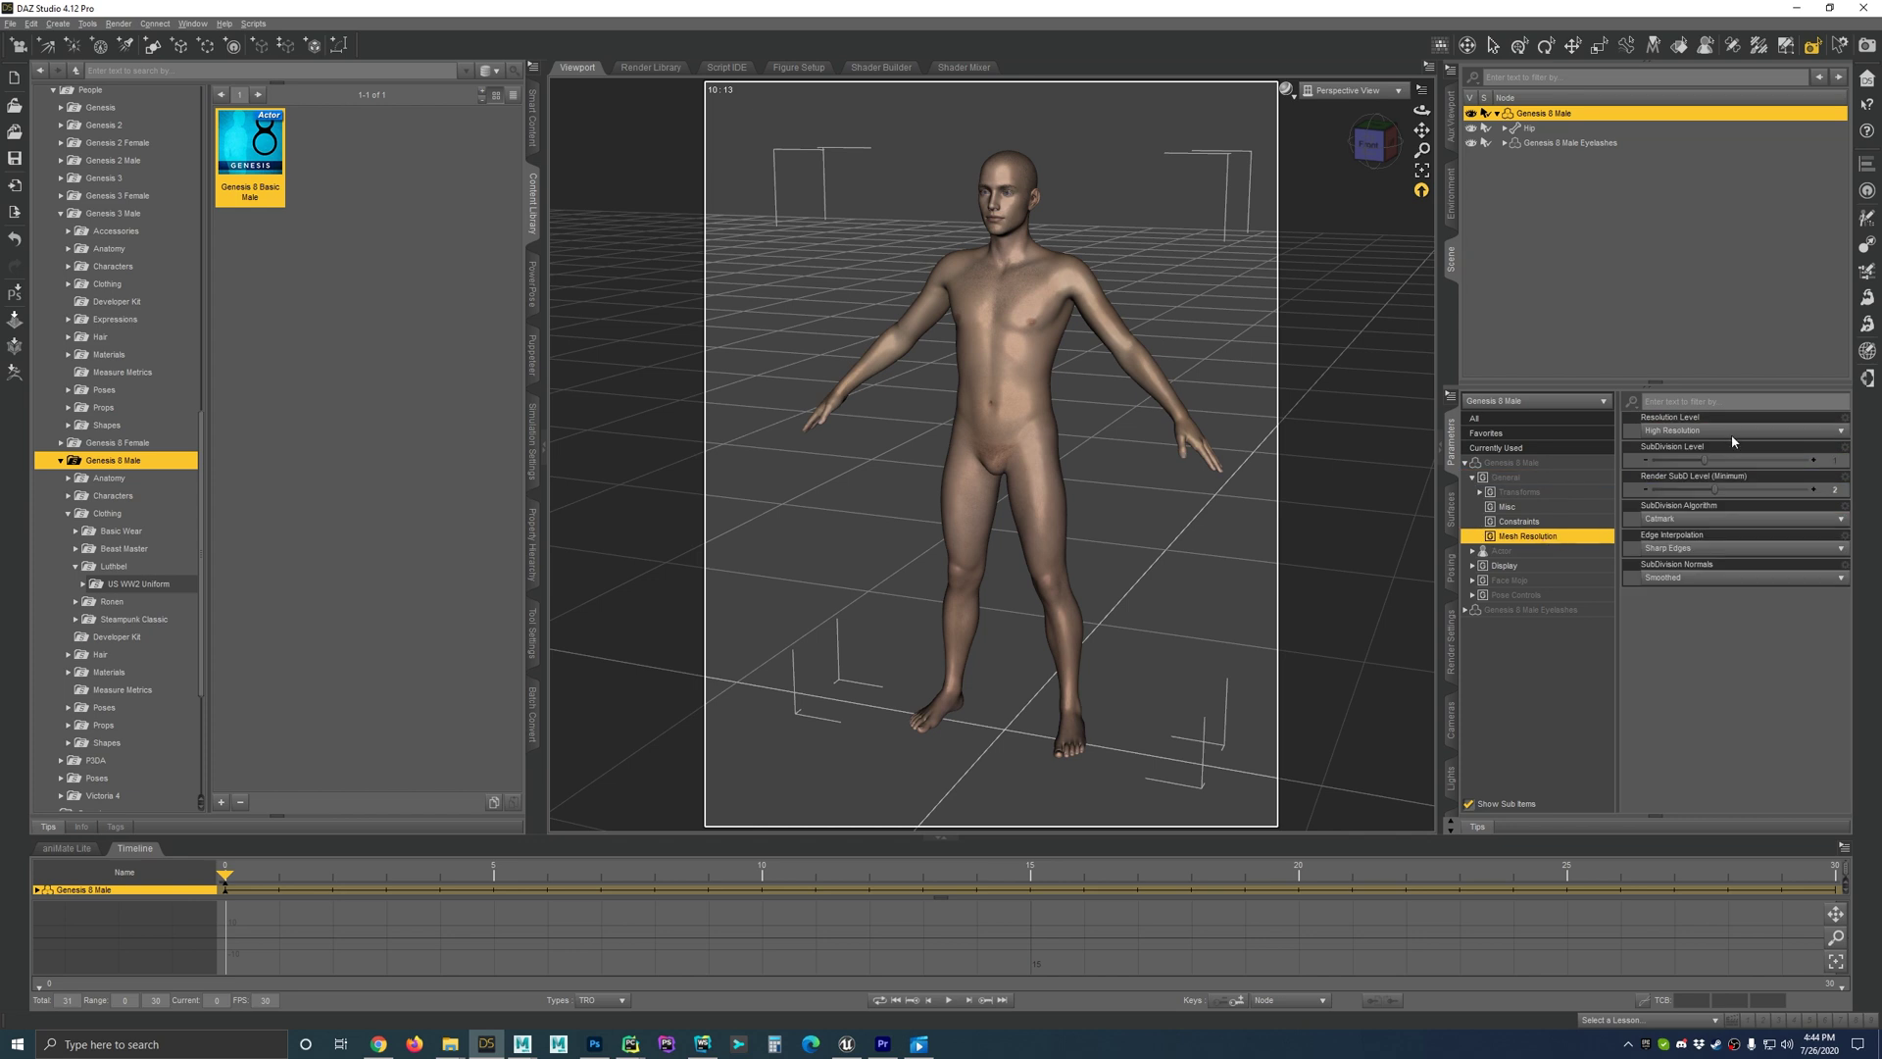
{"action": "left_click", "coordinate": [1672, 436]}
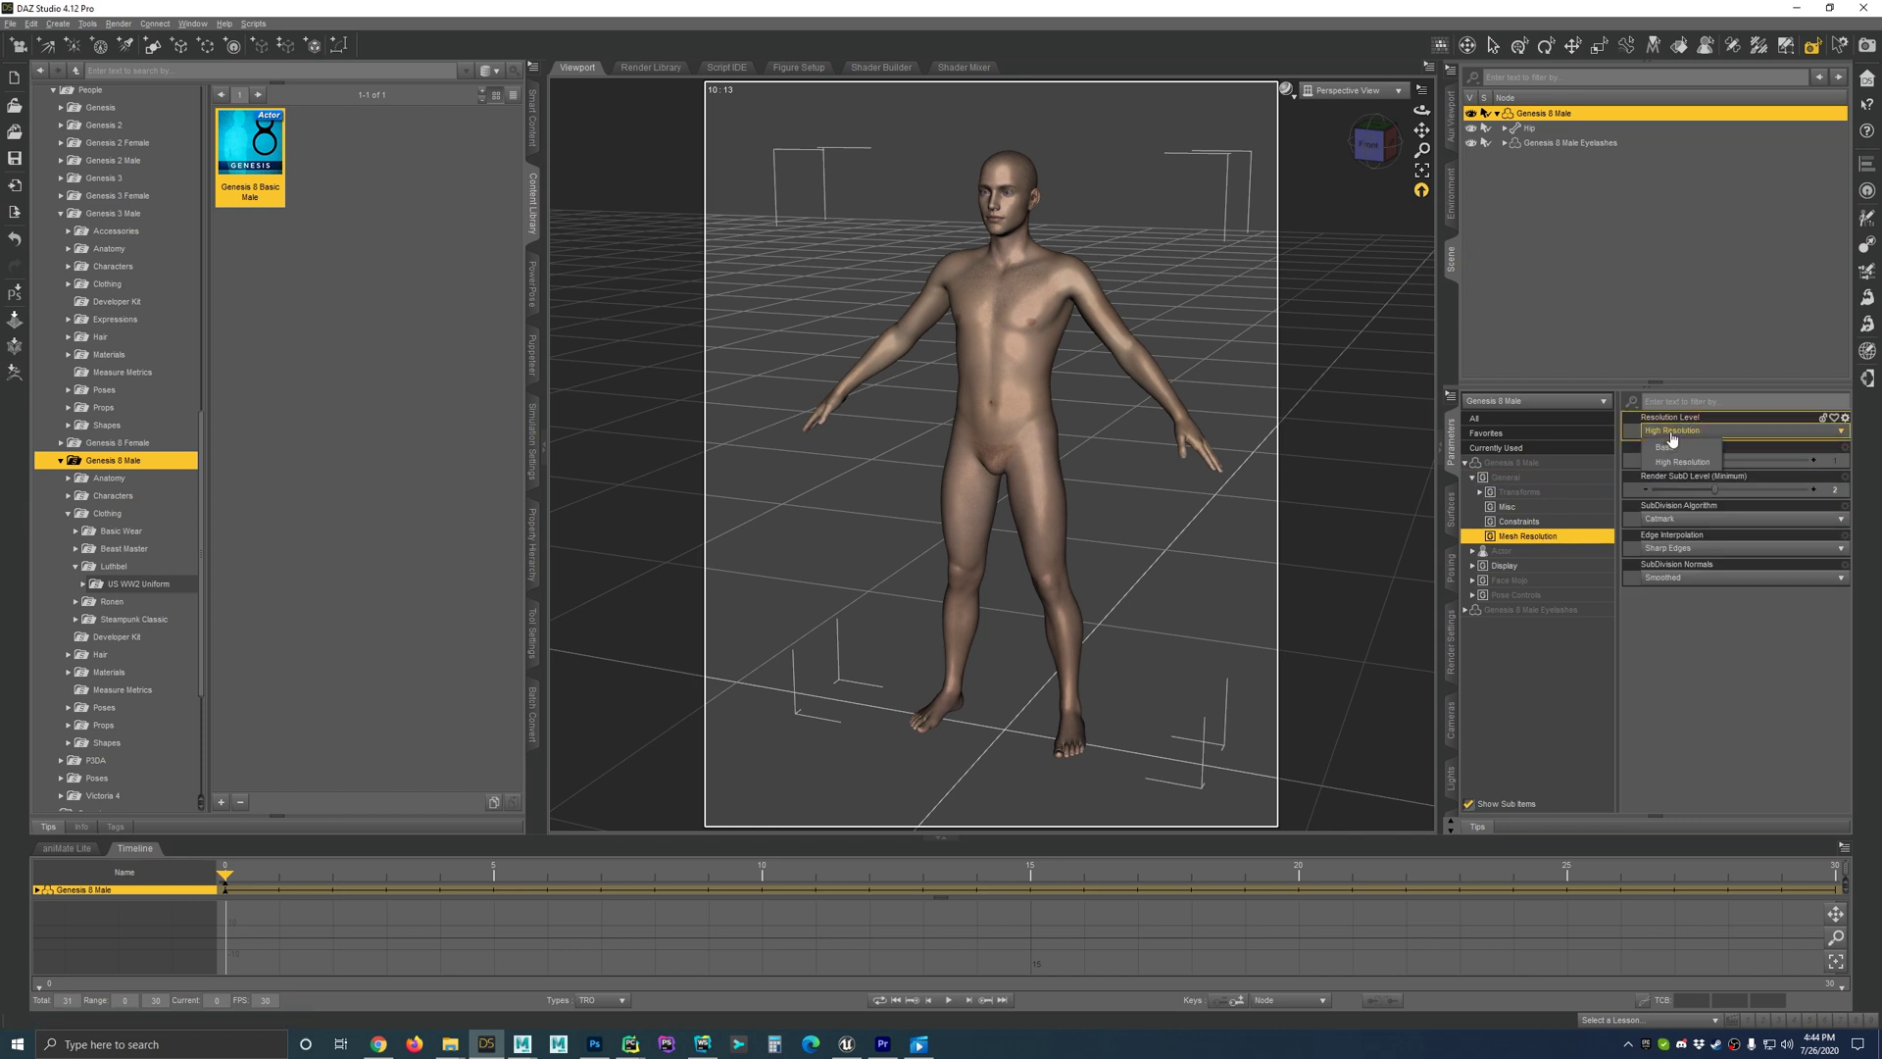
{"action": "left_click", "coordinate": [1666, 447]}
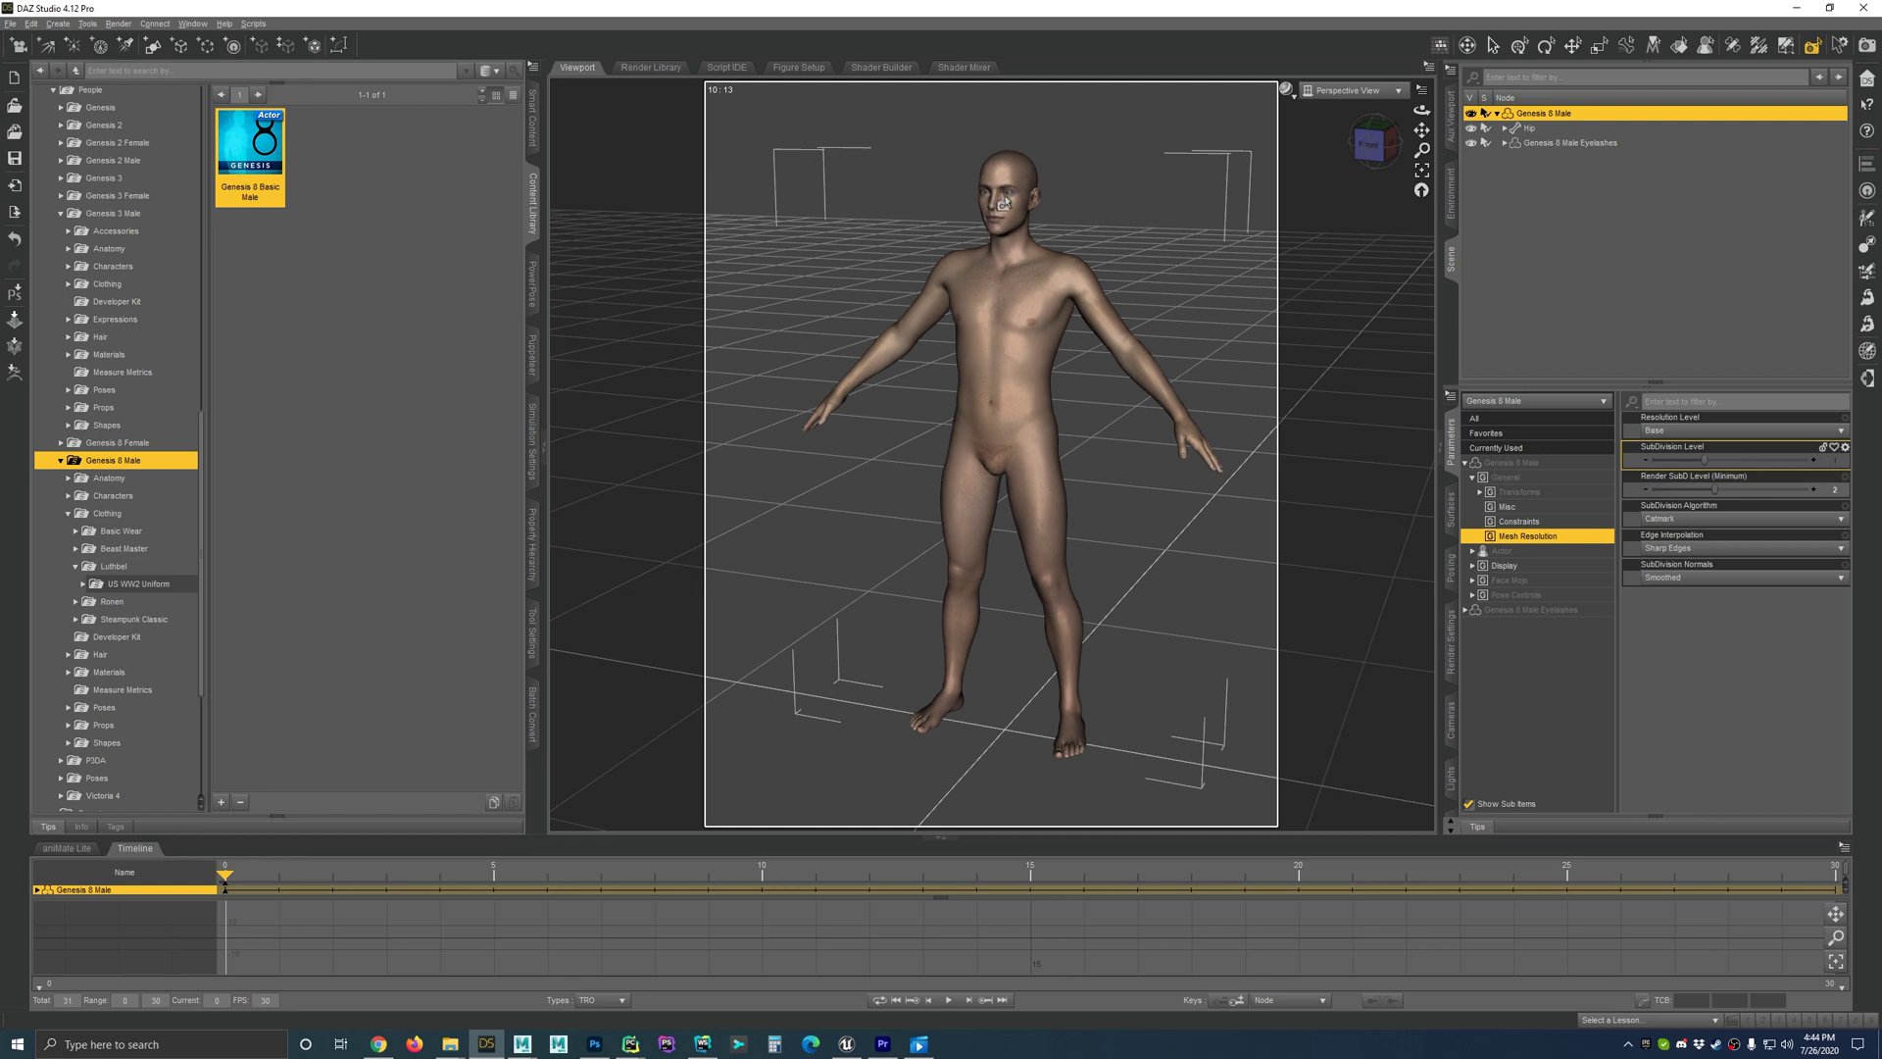
{"action": "left_click", "coordinate": [1669, 431]}
{"action": "left_click", "coordinate": [1663, 446]}
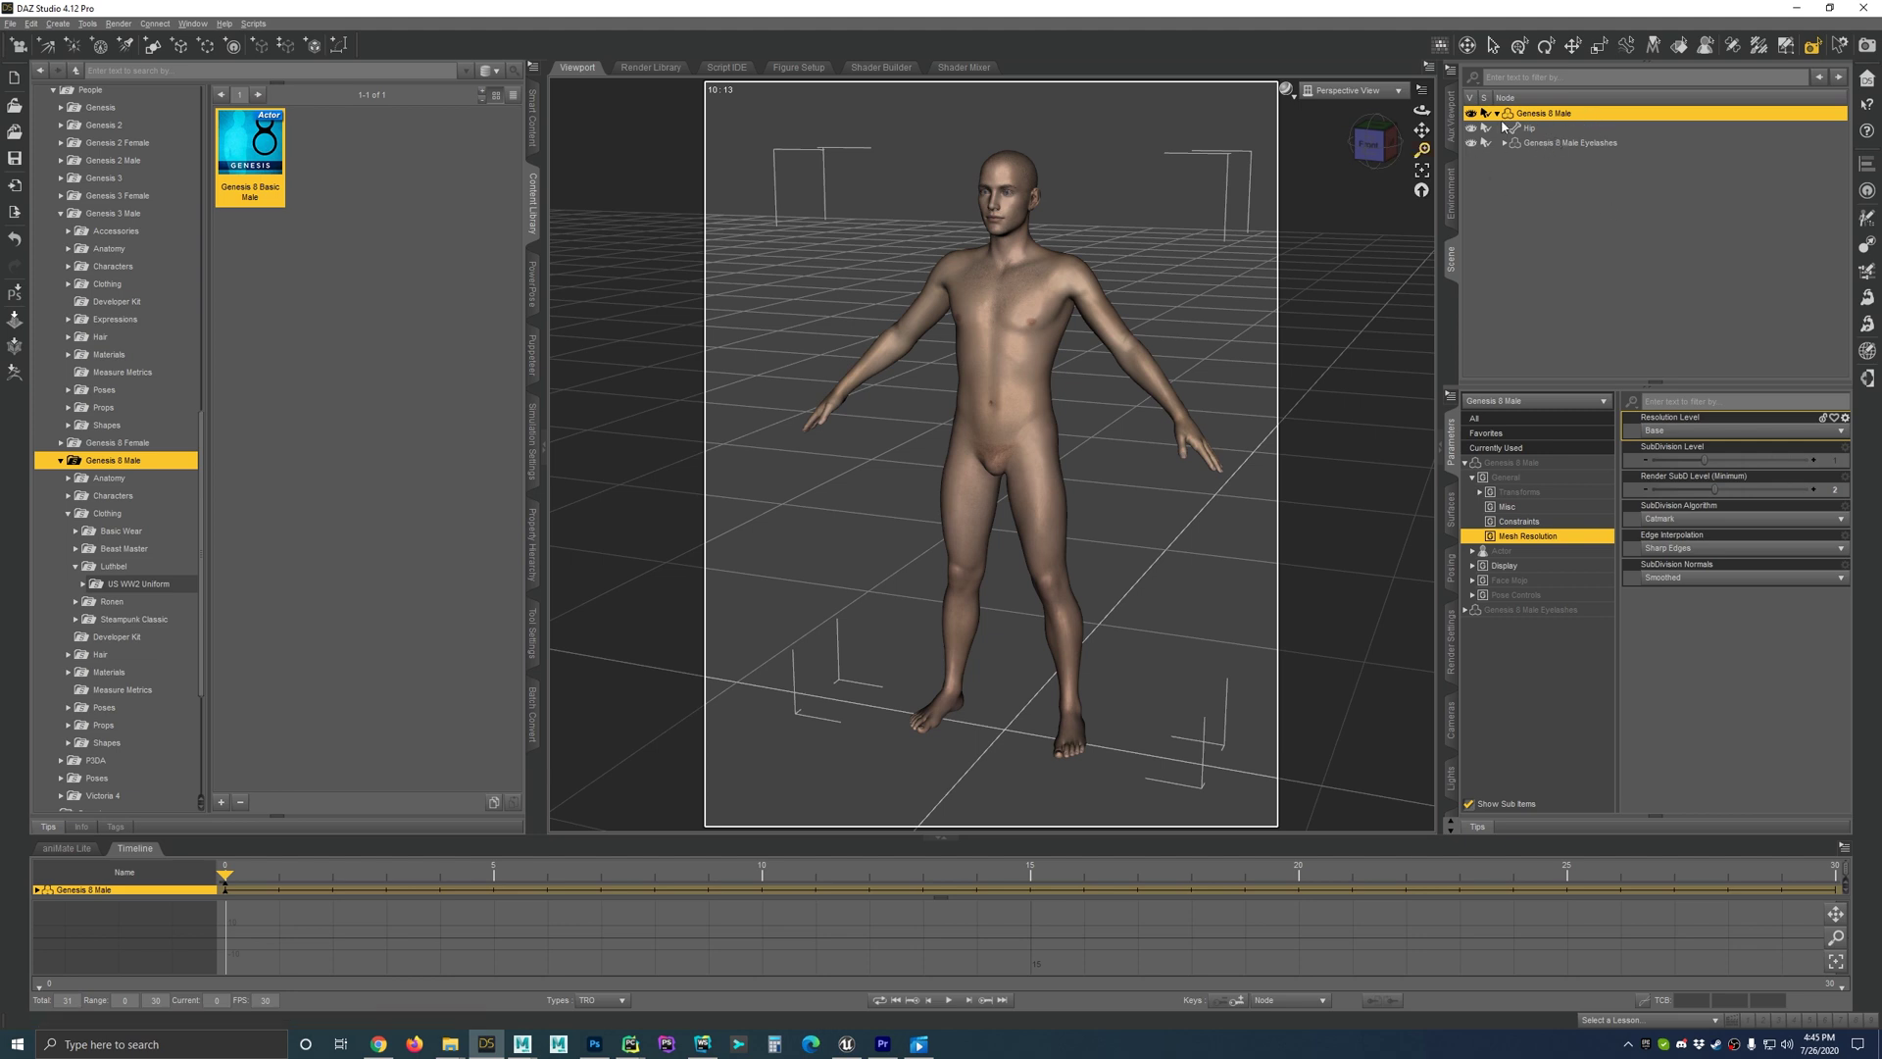
Step: Set the Genesis 8 Male Eyelashes' Mesh Resolution level to Base
{"action": "left_click", "coordinate": [1559, 146]}
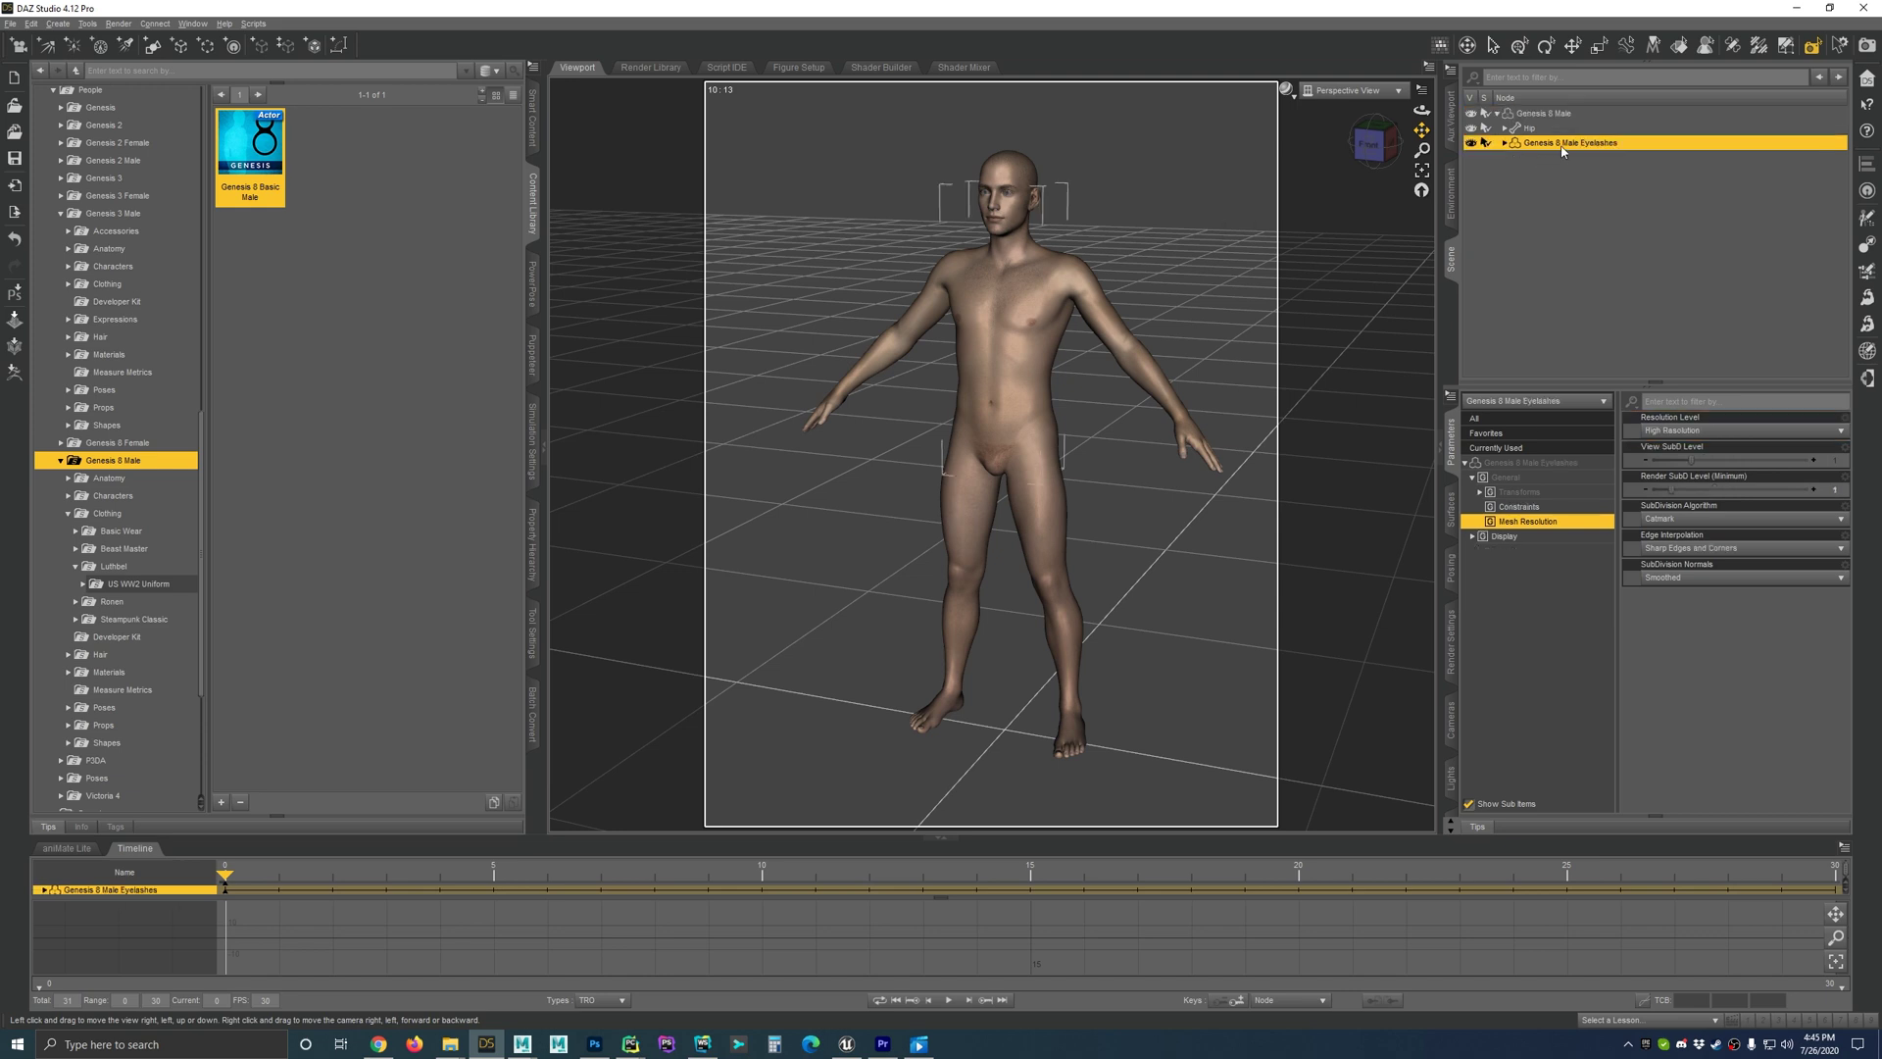
{"action": "left_click", "coordinate": [1674, 430]}
{"action": "left_click", "coordinate": [1666, 447]}
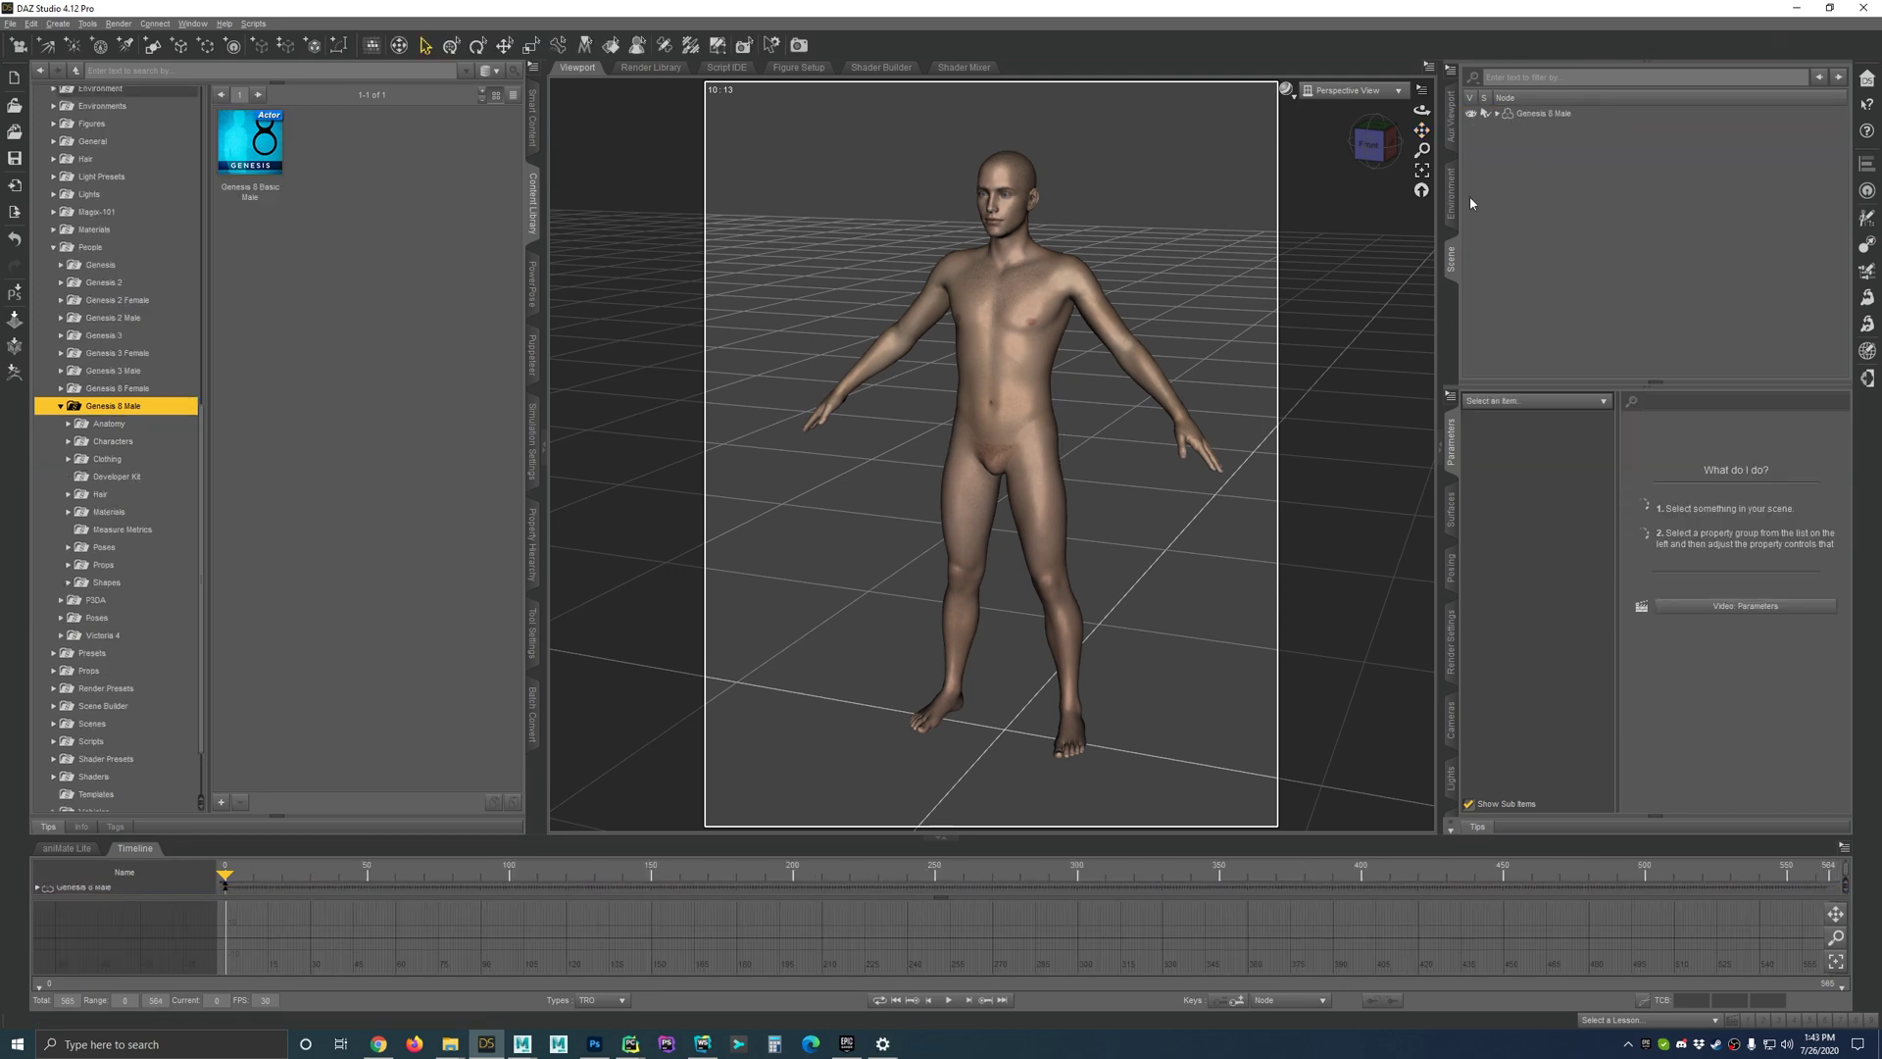
Step: Export the scene to Animation Test.fbx in the Face Mojo folder
{"action": "left_click", "coordinate": [12, 24]}
{"action": "left_click", "coordinate": [49, 197]}
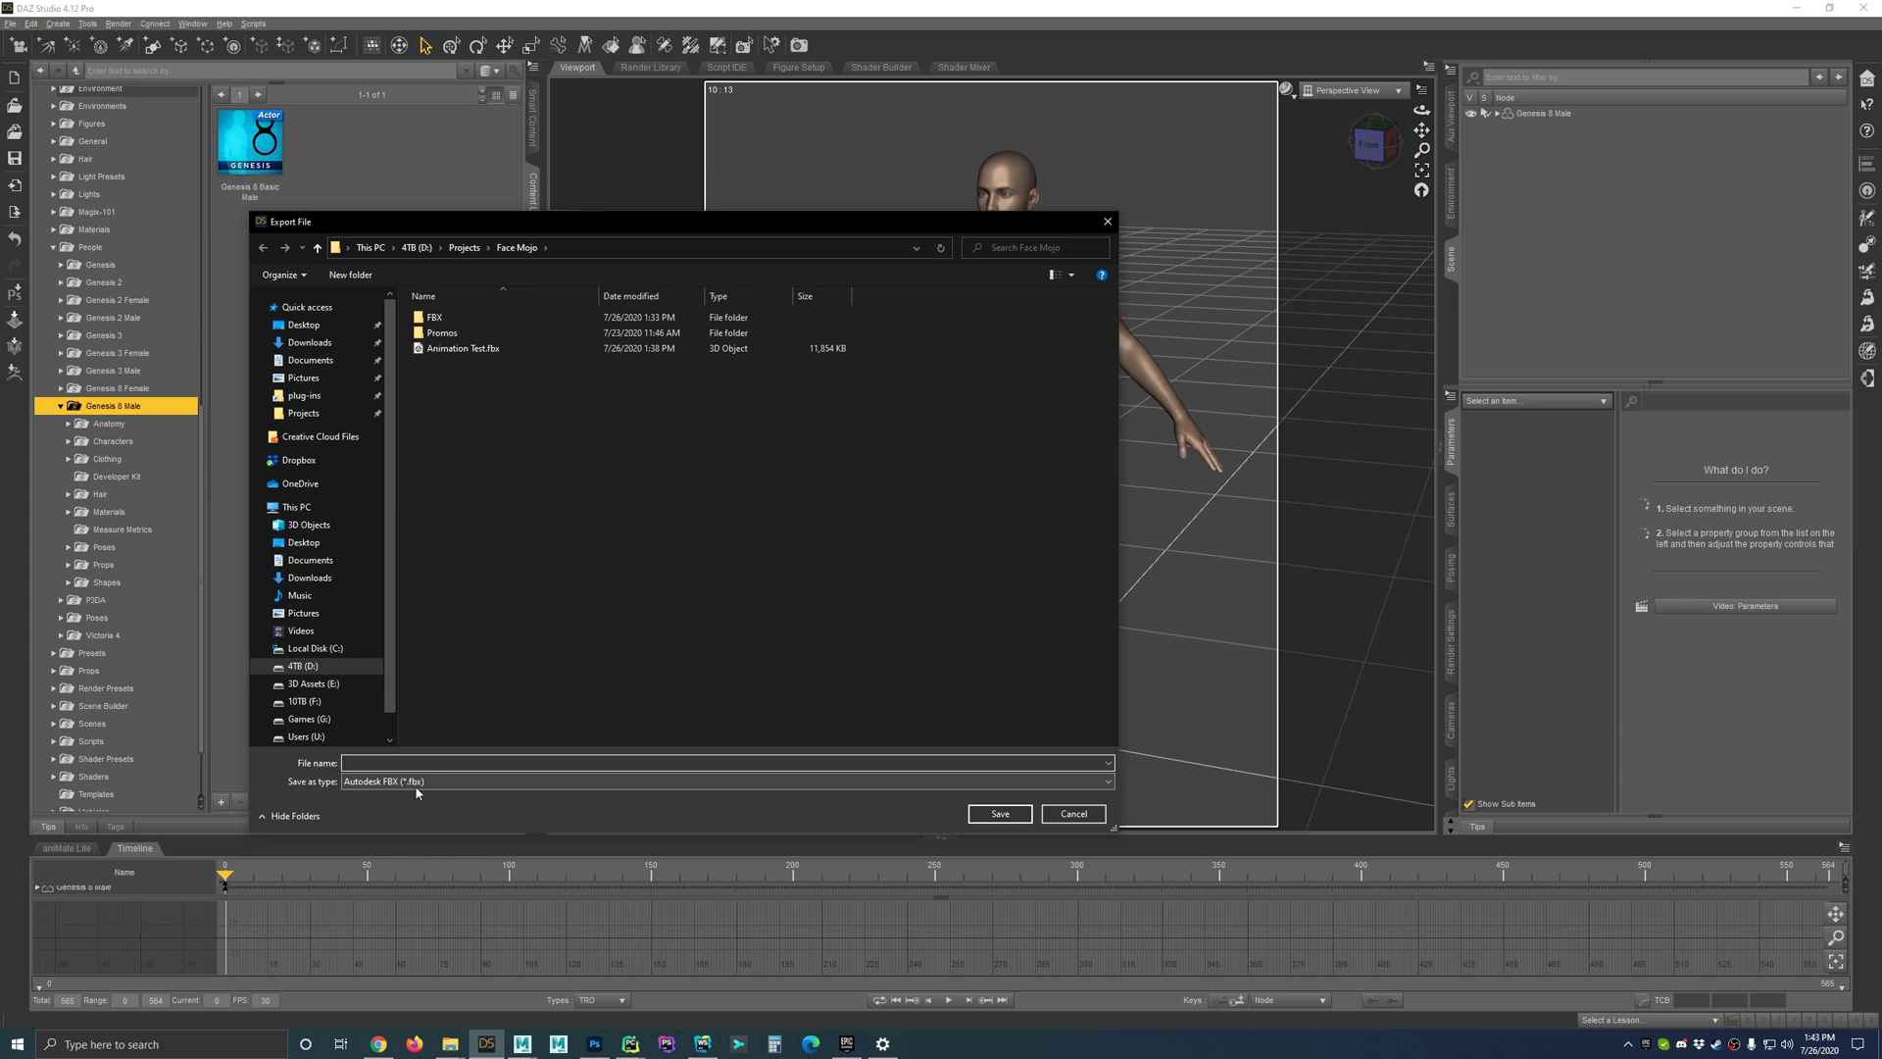
{"action": "double_click", "coordinate": [471, 350]}
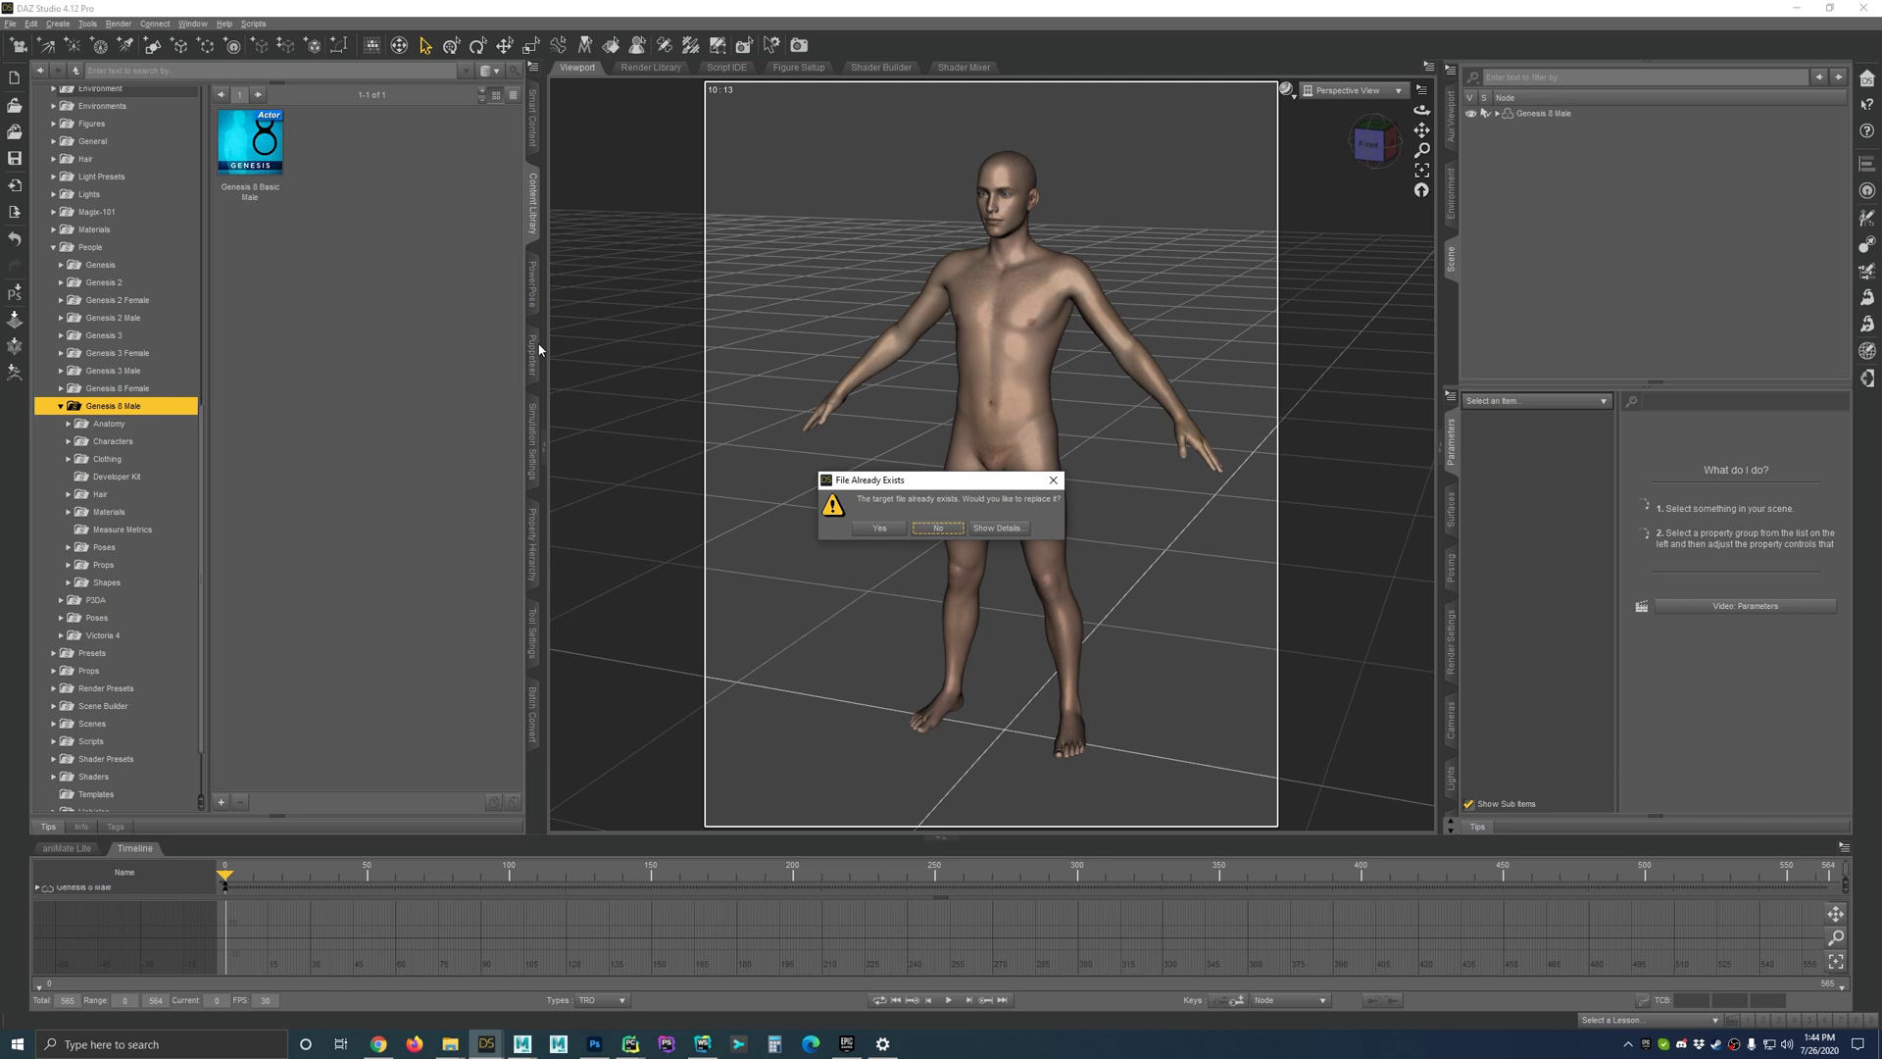
Step: Confirm replacing the file and keep Animations and Morphs enabled in FBX export options
{"action": "left_click", "coordinate": [875, 527]}
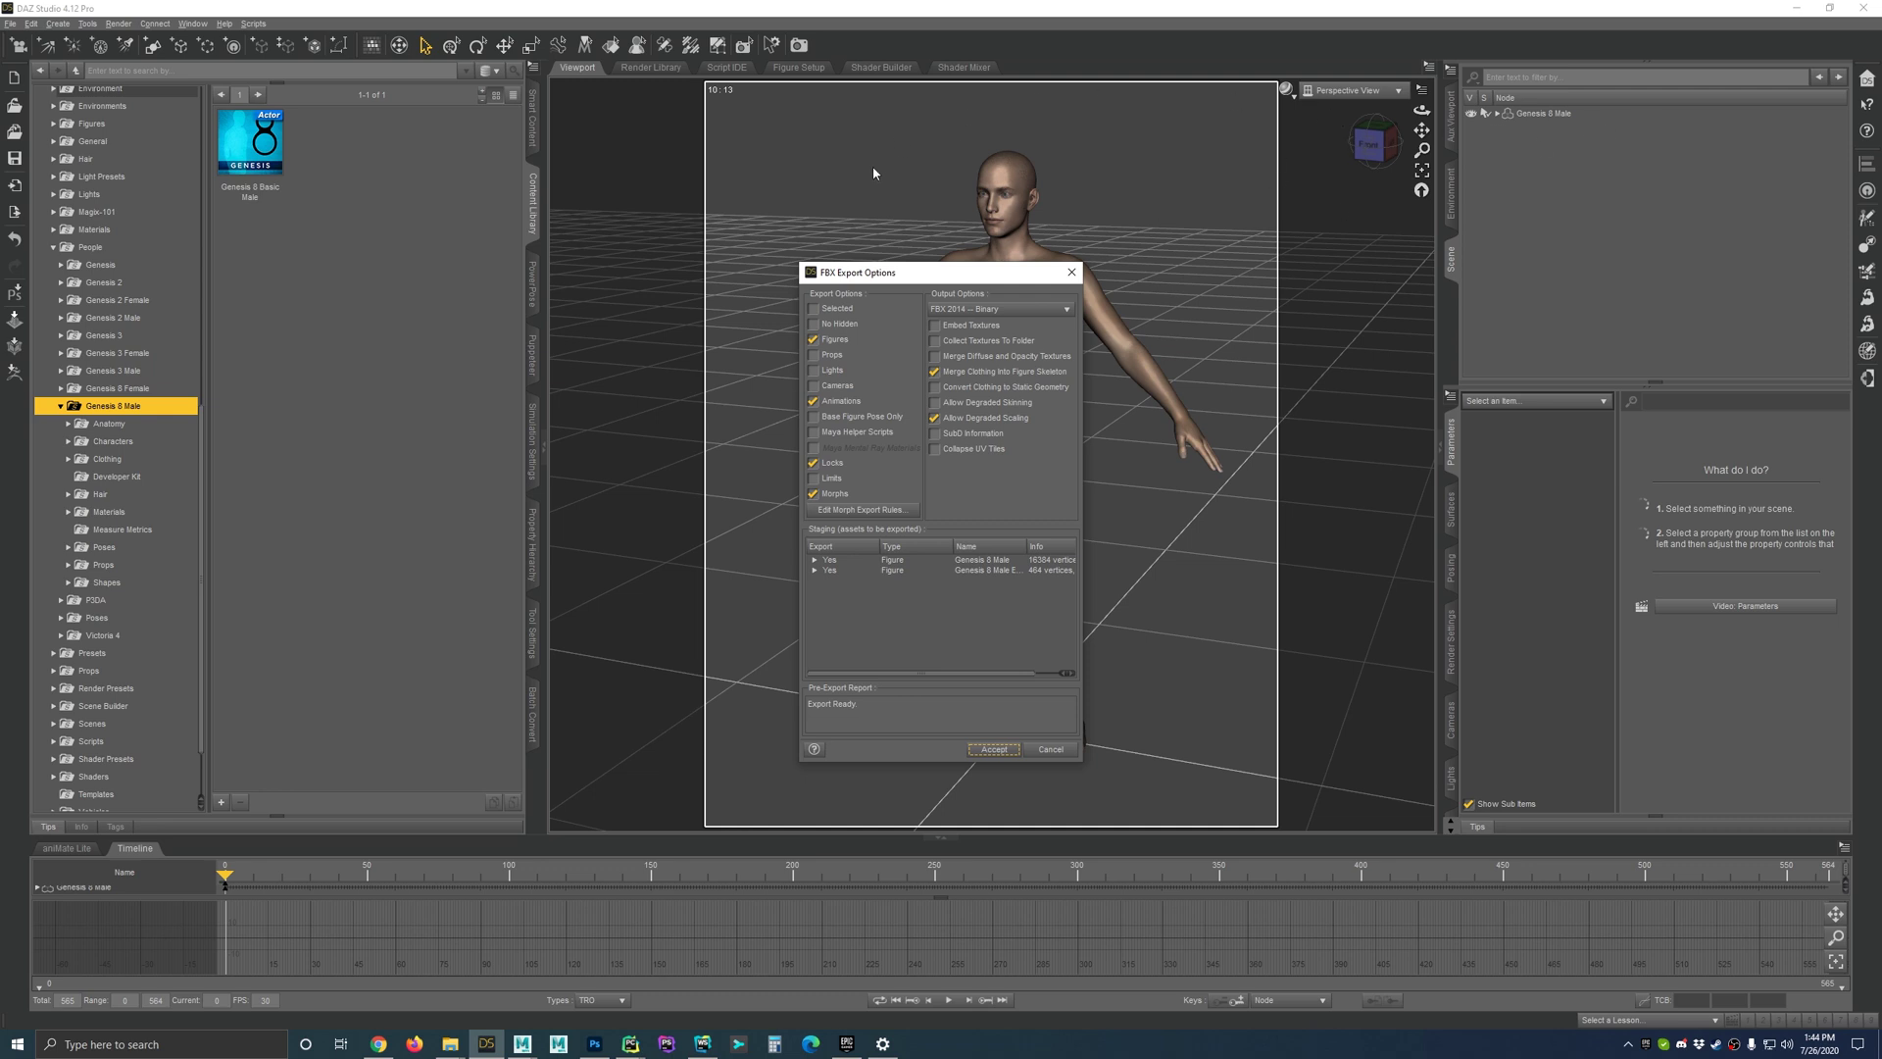
{"action": "left_click", "coordinate": [813, 402]}
{"action": "left_click", "coordinate": [813, 402]}
{"action": "left_click", "coordinate": [814, 495]}
{"action": "left_click", "coordinate": [821, 499]}
Step: Review the morph export rules (export CTRLVS, bake the rest) and accept them
{"action": "left_click", "coordinate": [874, 518]}
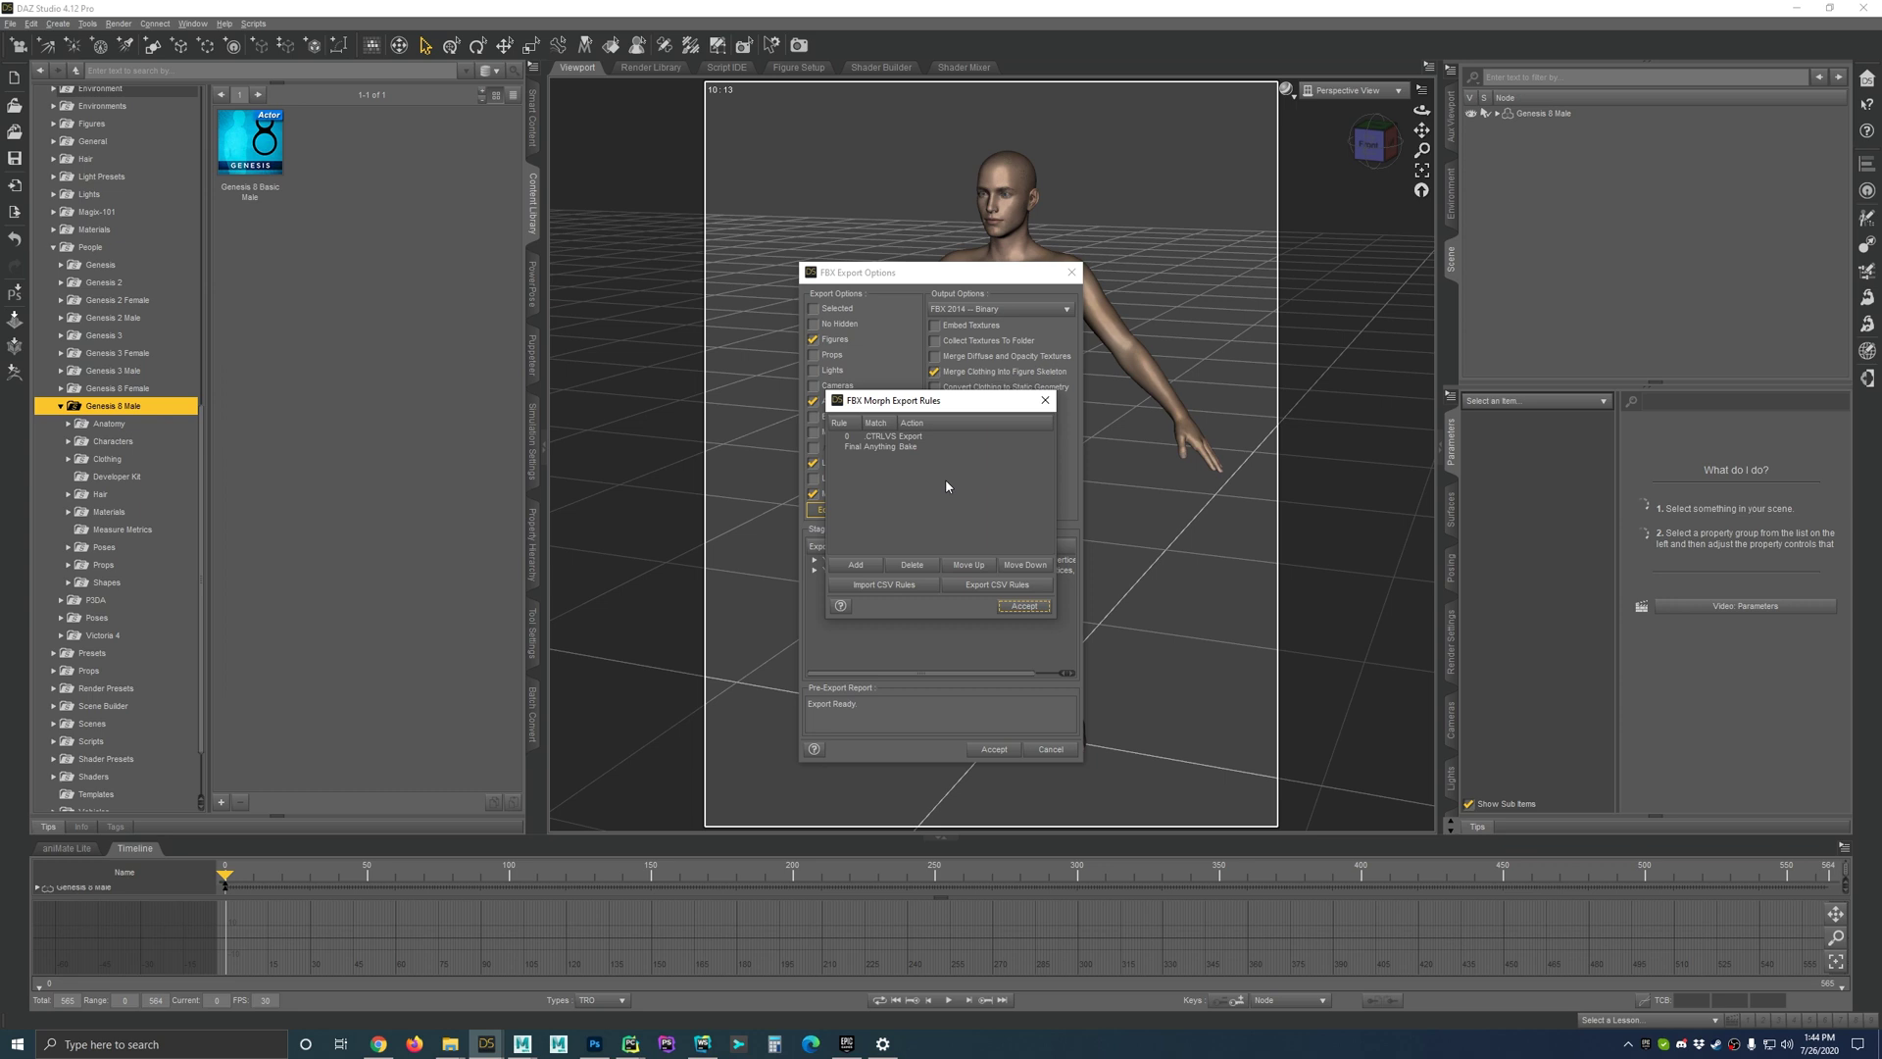
{"action": "left_click", "coordinate": [947, 485]}
{"action": "left_click", "coordinate": [1021, 610]}
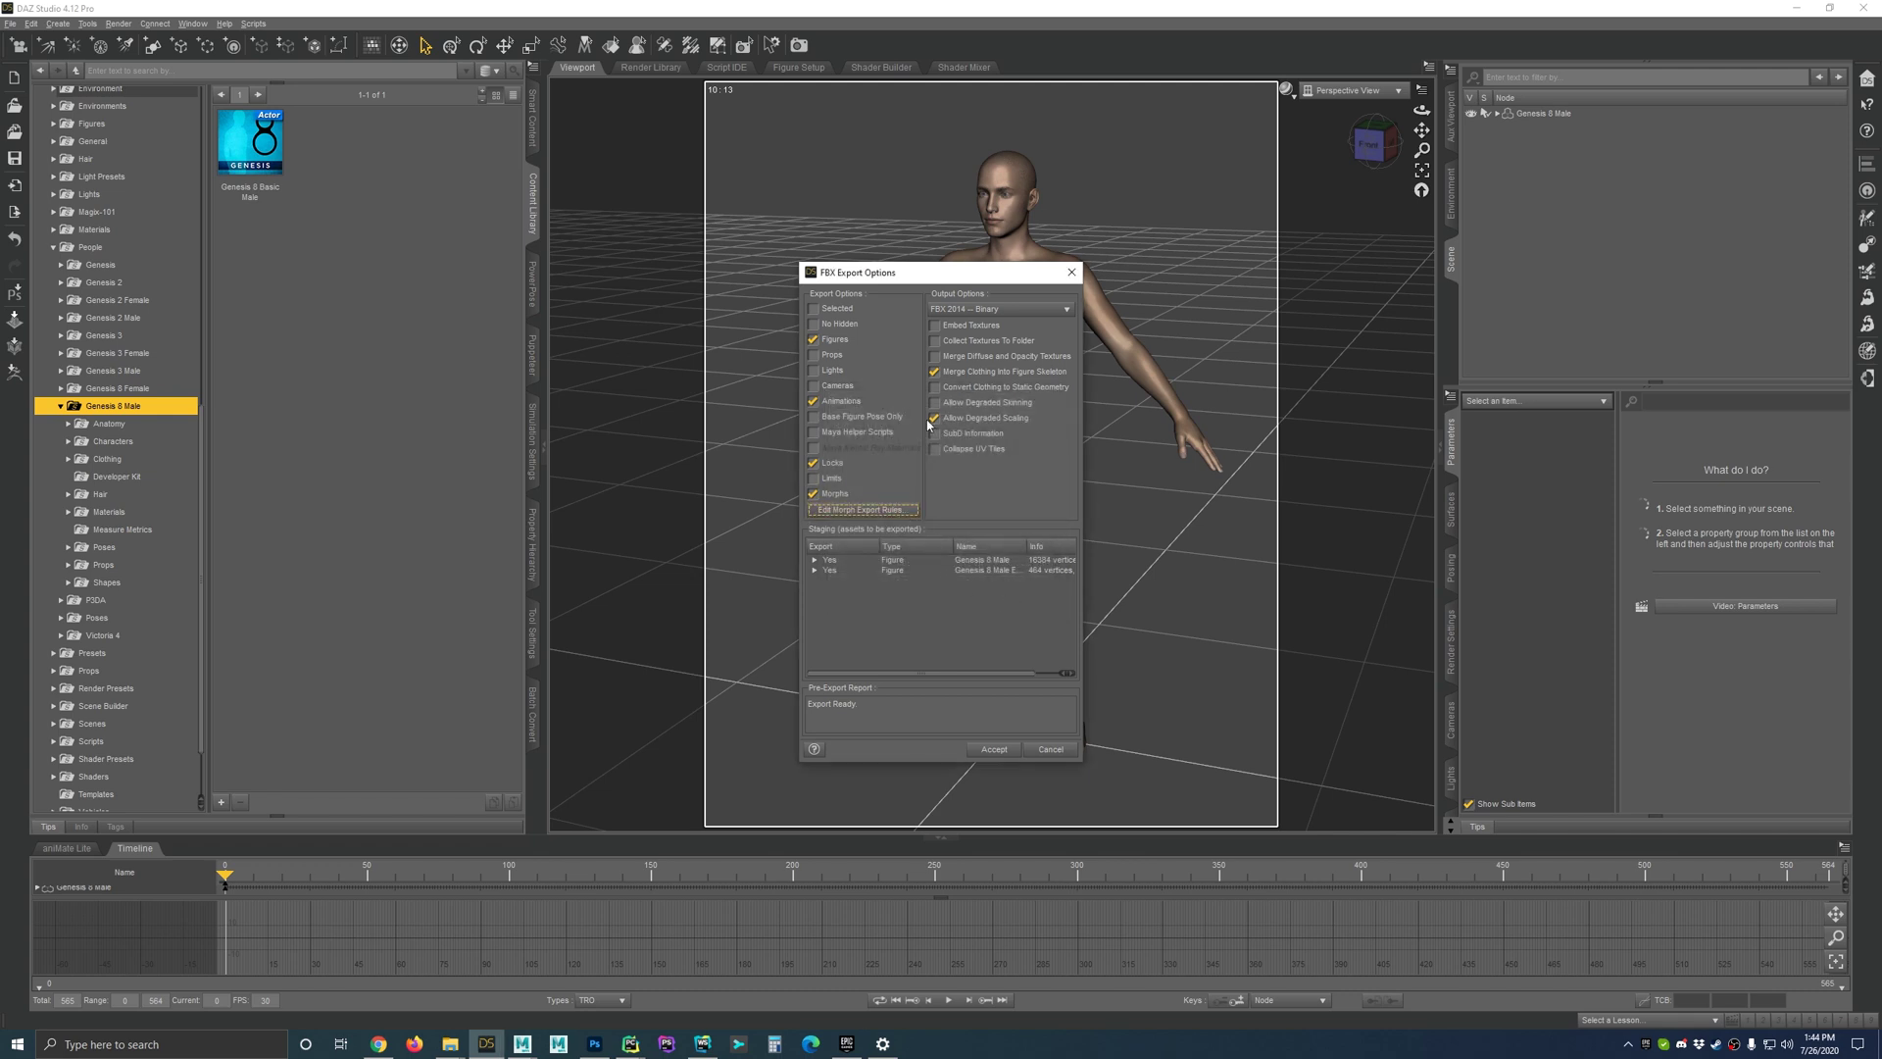
Step: Keep FBX 2014 Binary with Merge Clothing and Allow Degraded Scaling on, and run the export
{"action": "left_click", "coordinate": [980, 308]}
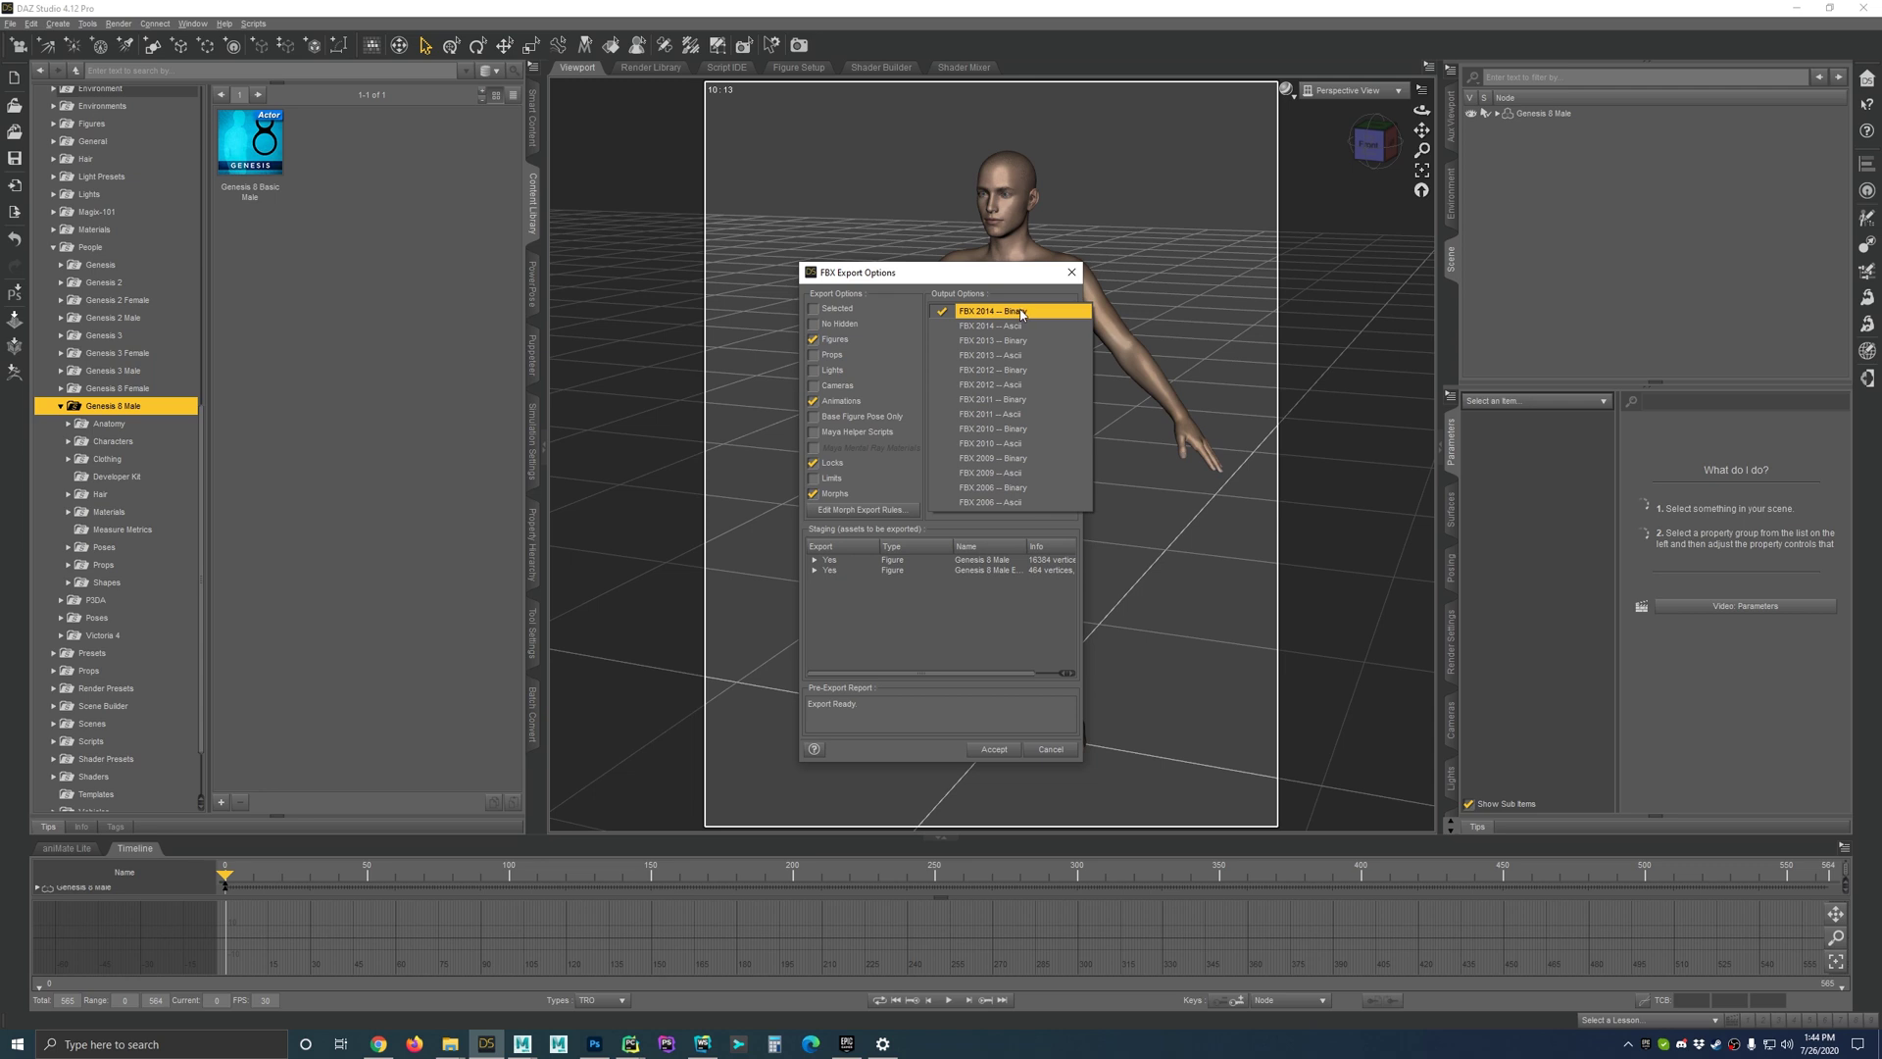
{"action": "left_click", "coordinate": [1020, 312]}
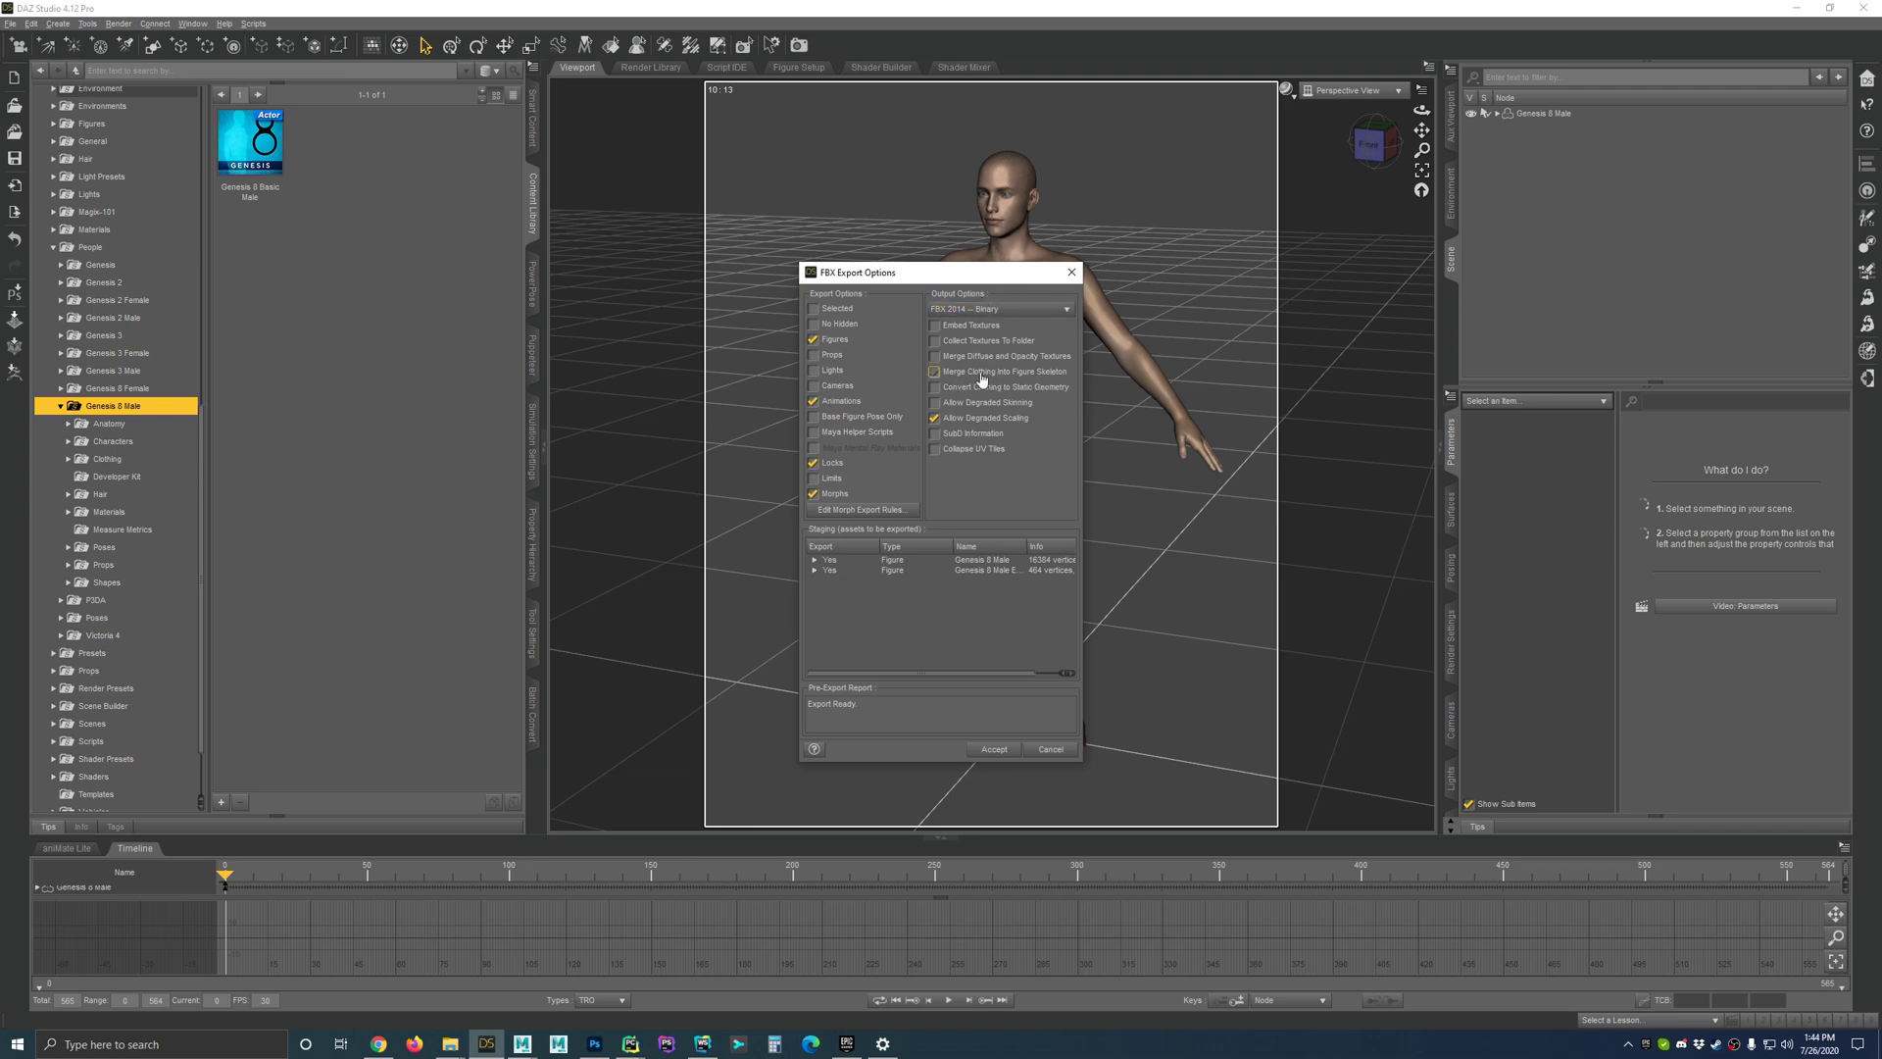
{"action": "left_click", "coordinate": [1040, 376]}
{"action": "left_click", "coordinate": [1027, 374]}
{"action": "left_click", "coordinate": [949, 420]}
{"action": "left_click", "coordinate": [975, 422]}
{"action": "left_click", "coordinate": [996, 750]}
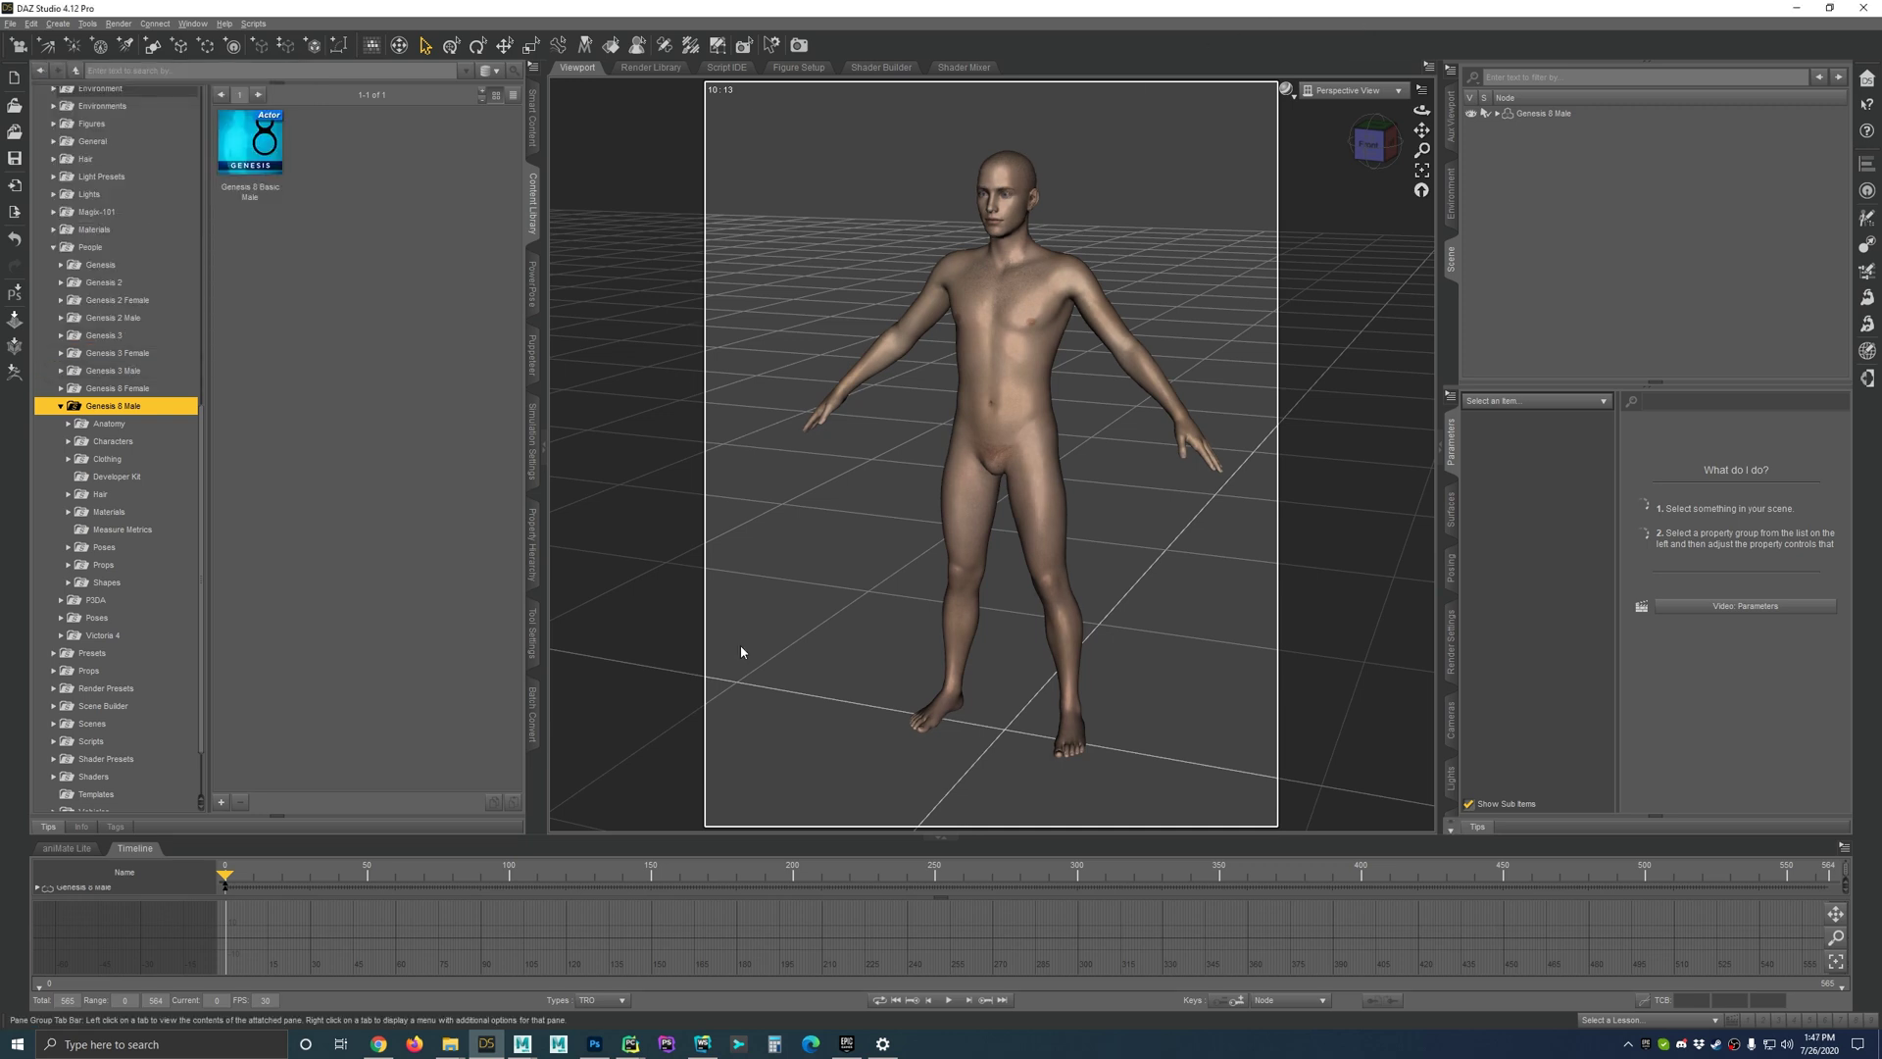
Step: In Maya, import Animation Test.fbx from the Face Mojo folder
{"action": "mouse_move", "coordinate": [522, 1044]}
{"action": "left_click", "coordinate": [606, 988]}
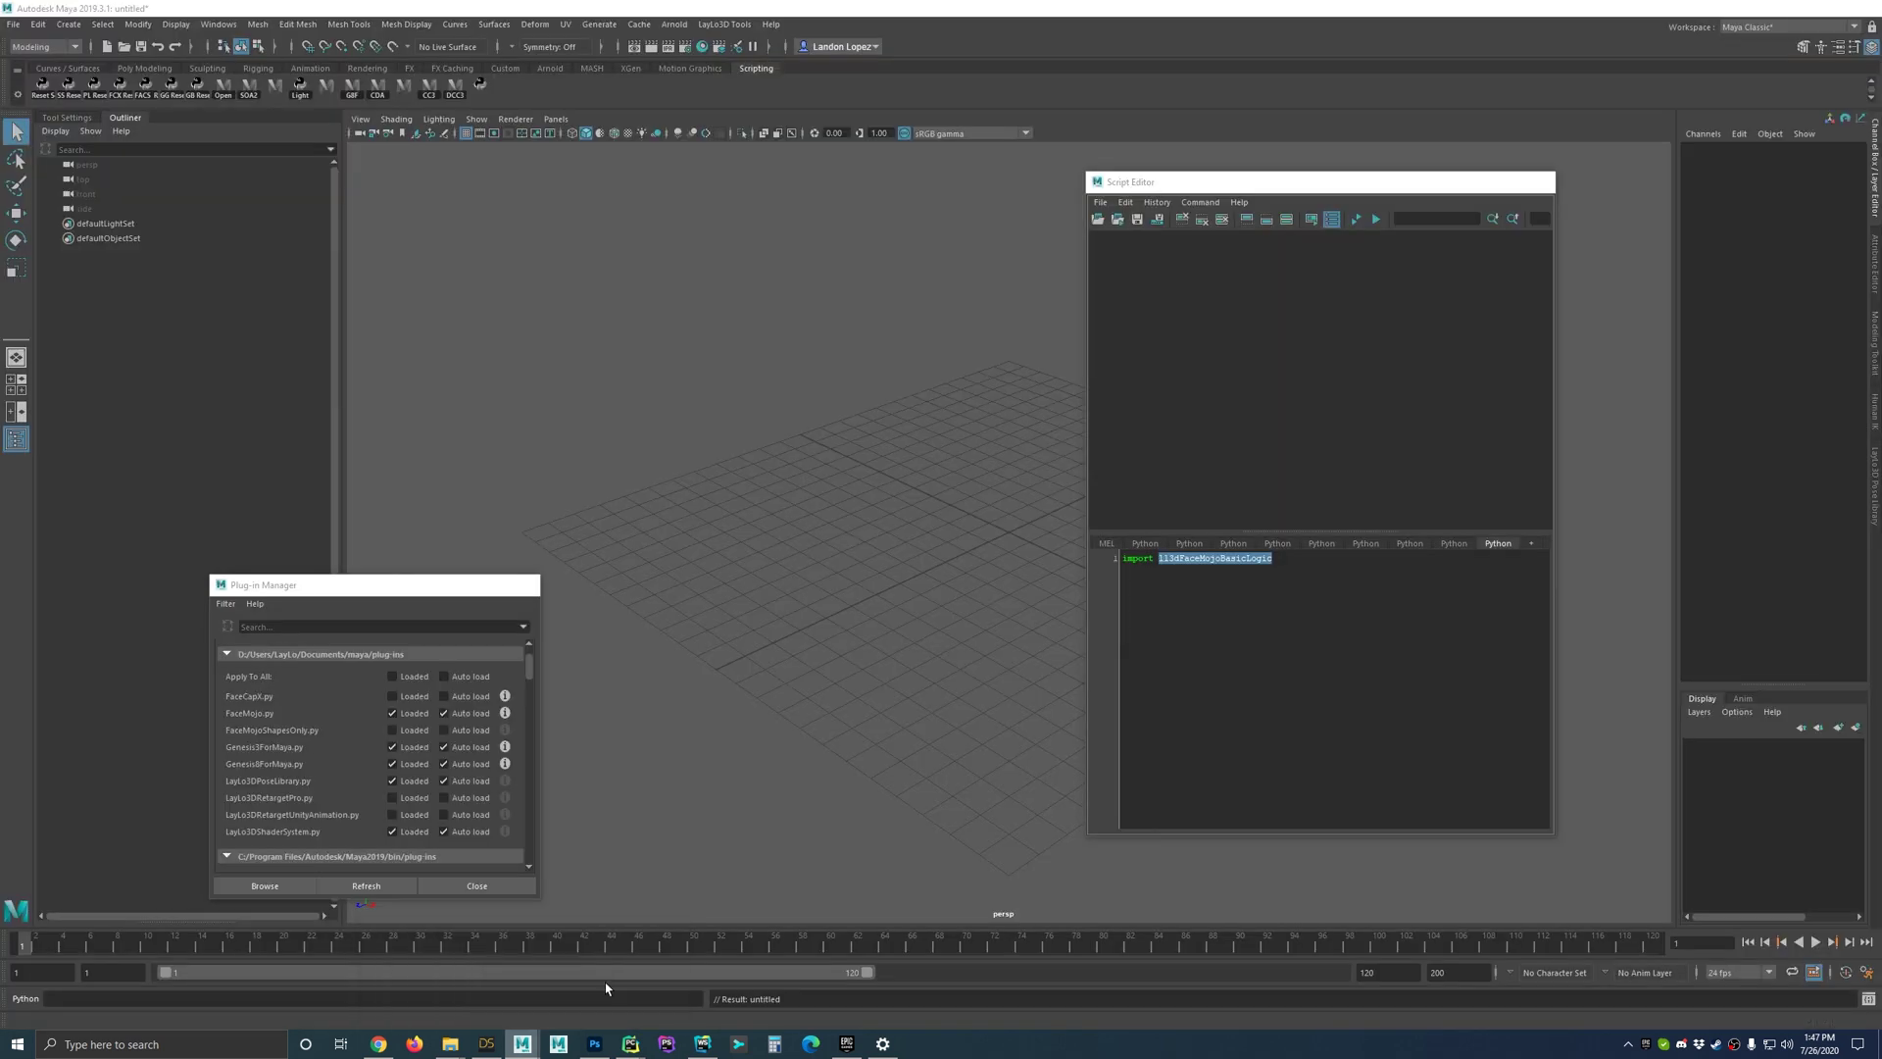
{"action": "left_click", "coordinate": [13, 26]}
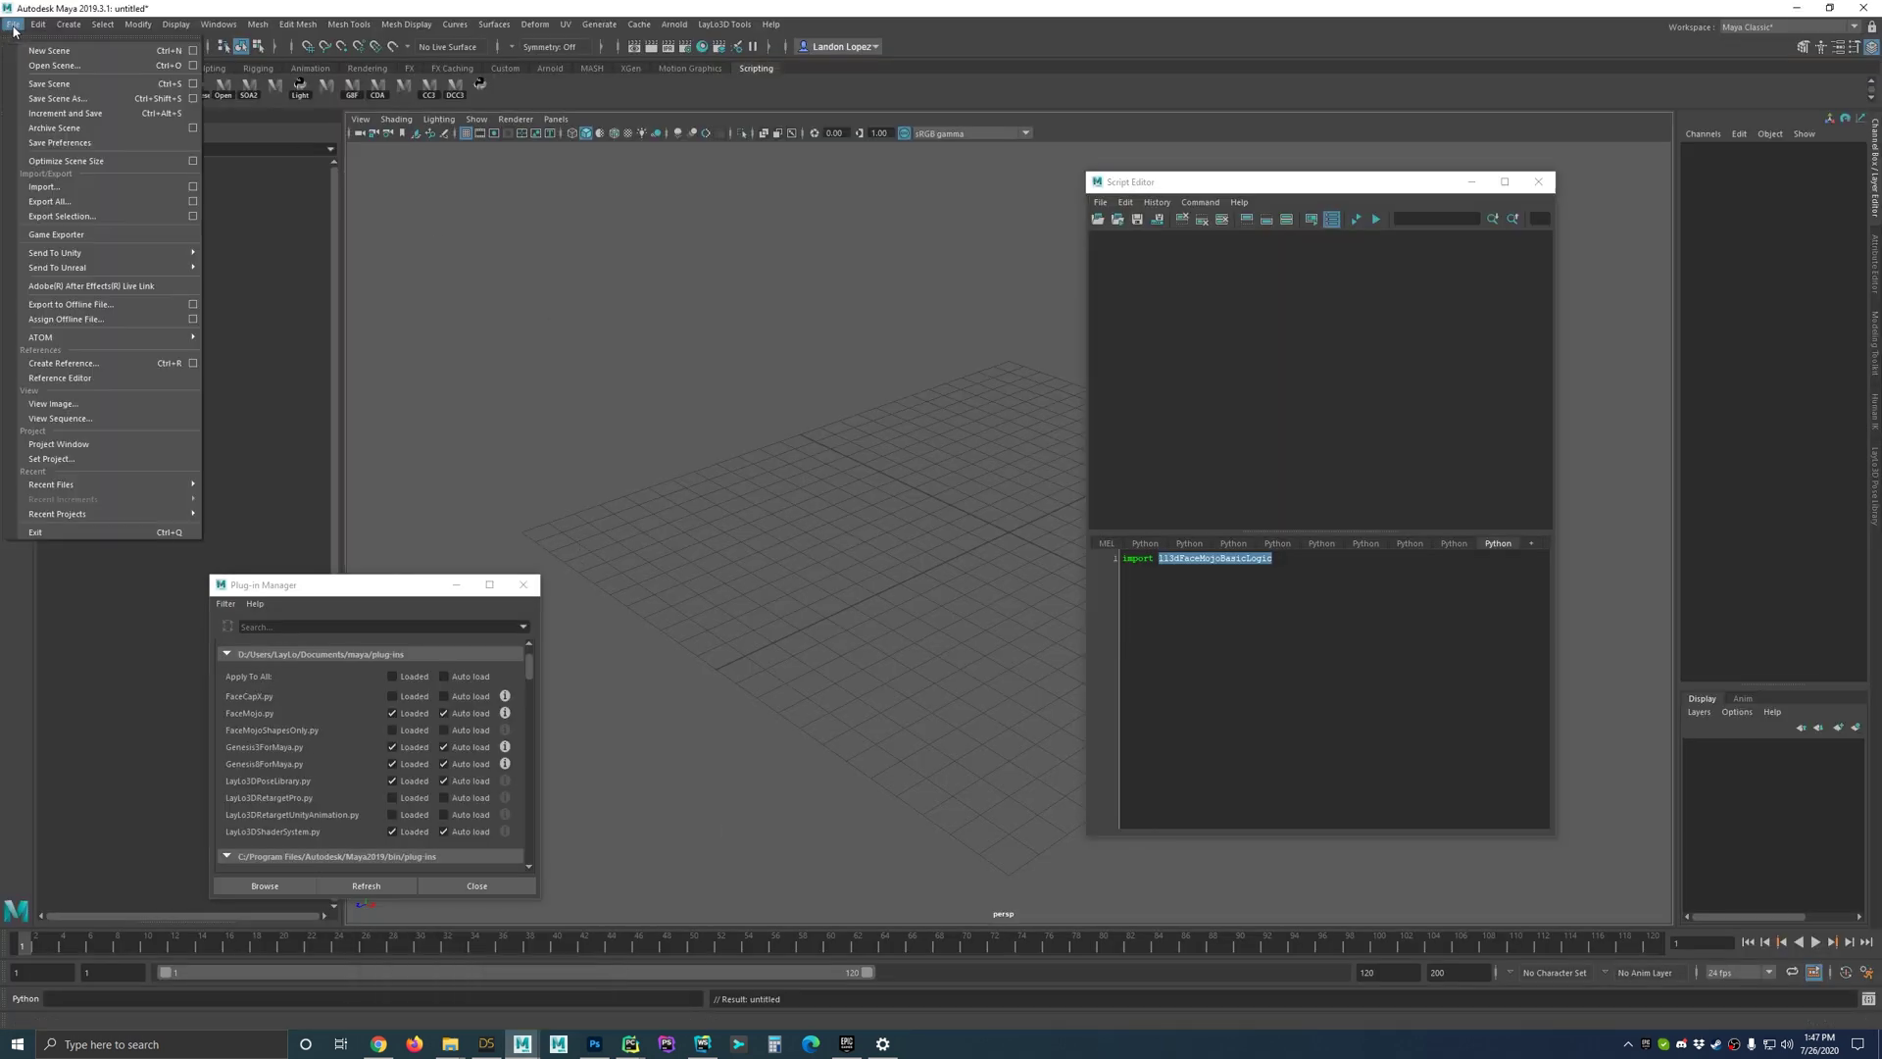
{"action": "left_click", "coordinate": [59, 186]}
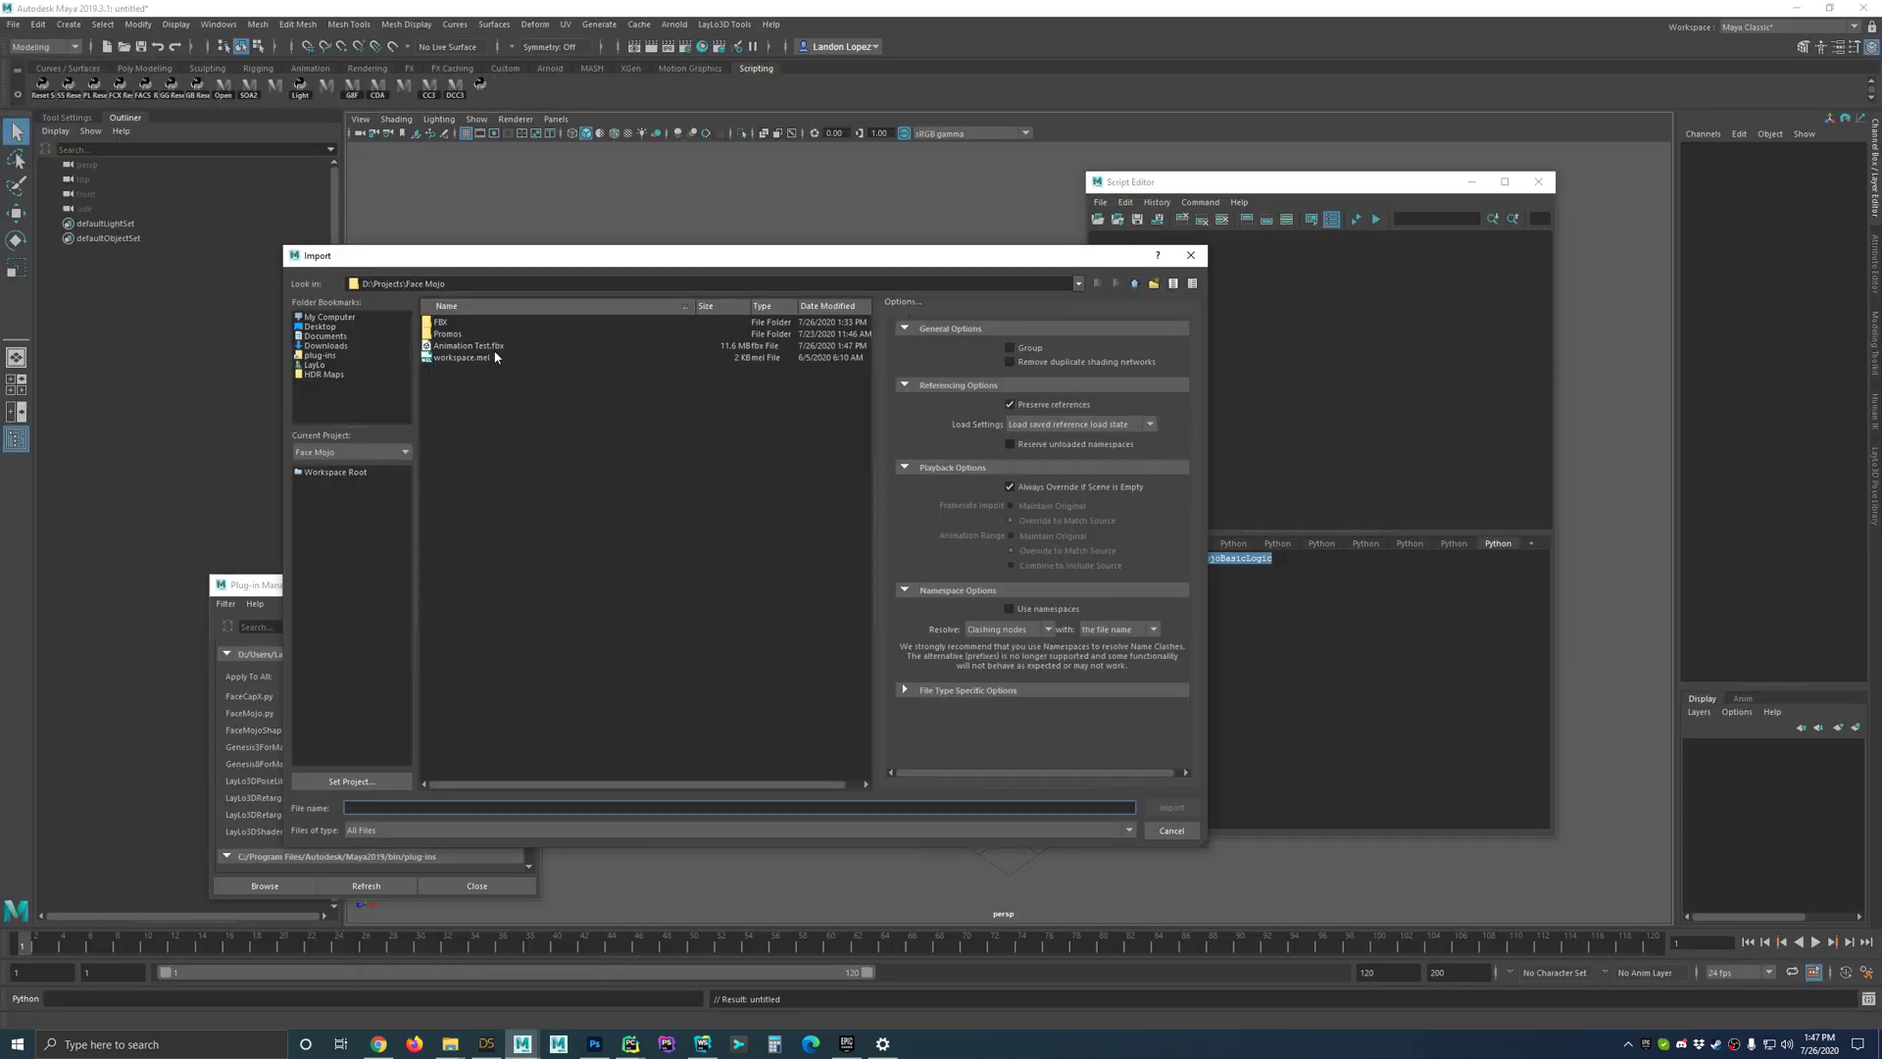
{"action": "double_click", "coordinate": [498, 346]}
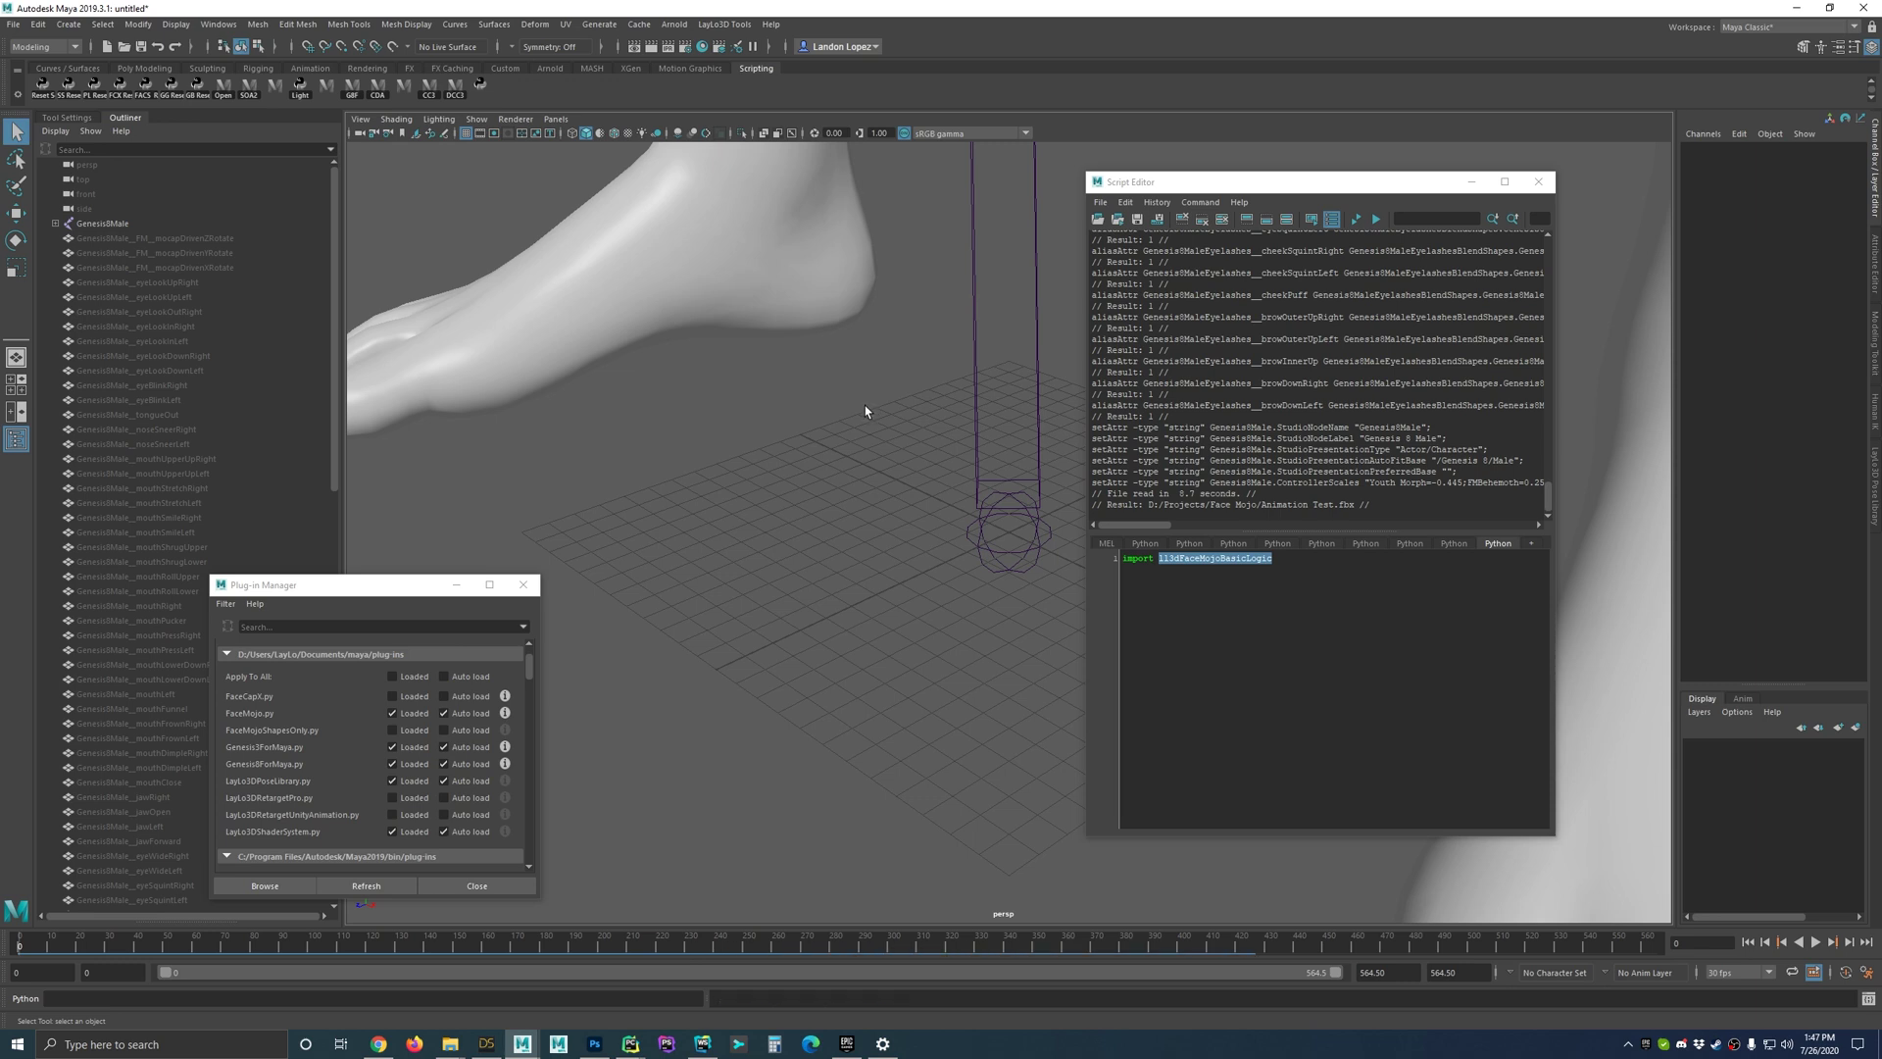
Step: Frame the imported figure and zoom in on its face
{"action": "key", "text": "a"}
{"action": "scroll", "coordinate": [867, 463], "scroll_direction": "up", "scroll_amount": 3}
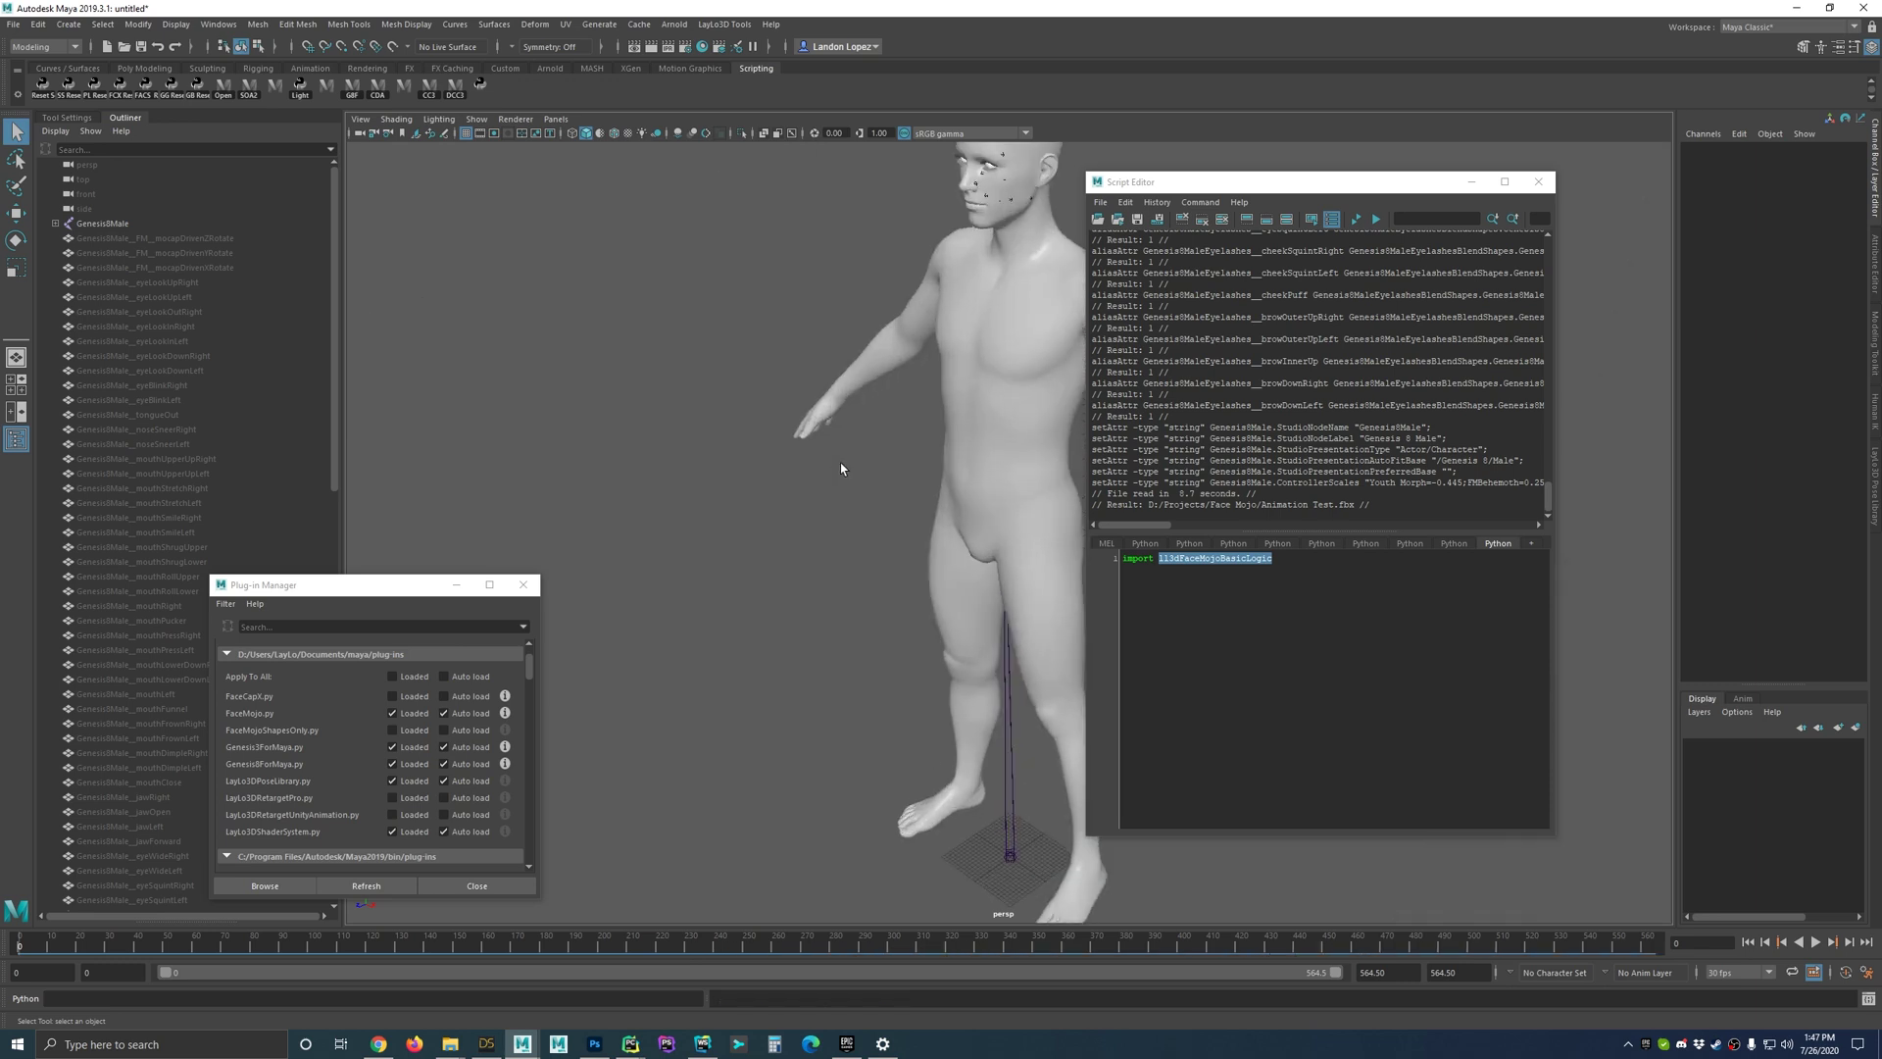
{"action": "scroll", "coordinate": [841, 468], "scroll_direction": "up", "scroll_amount": 5}
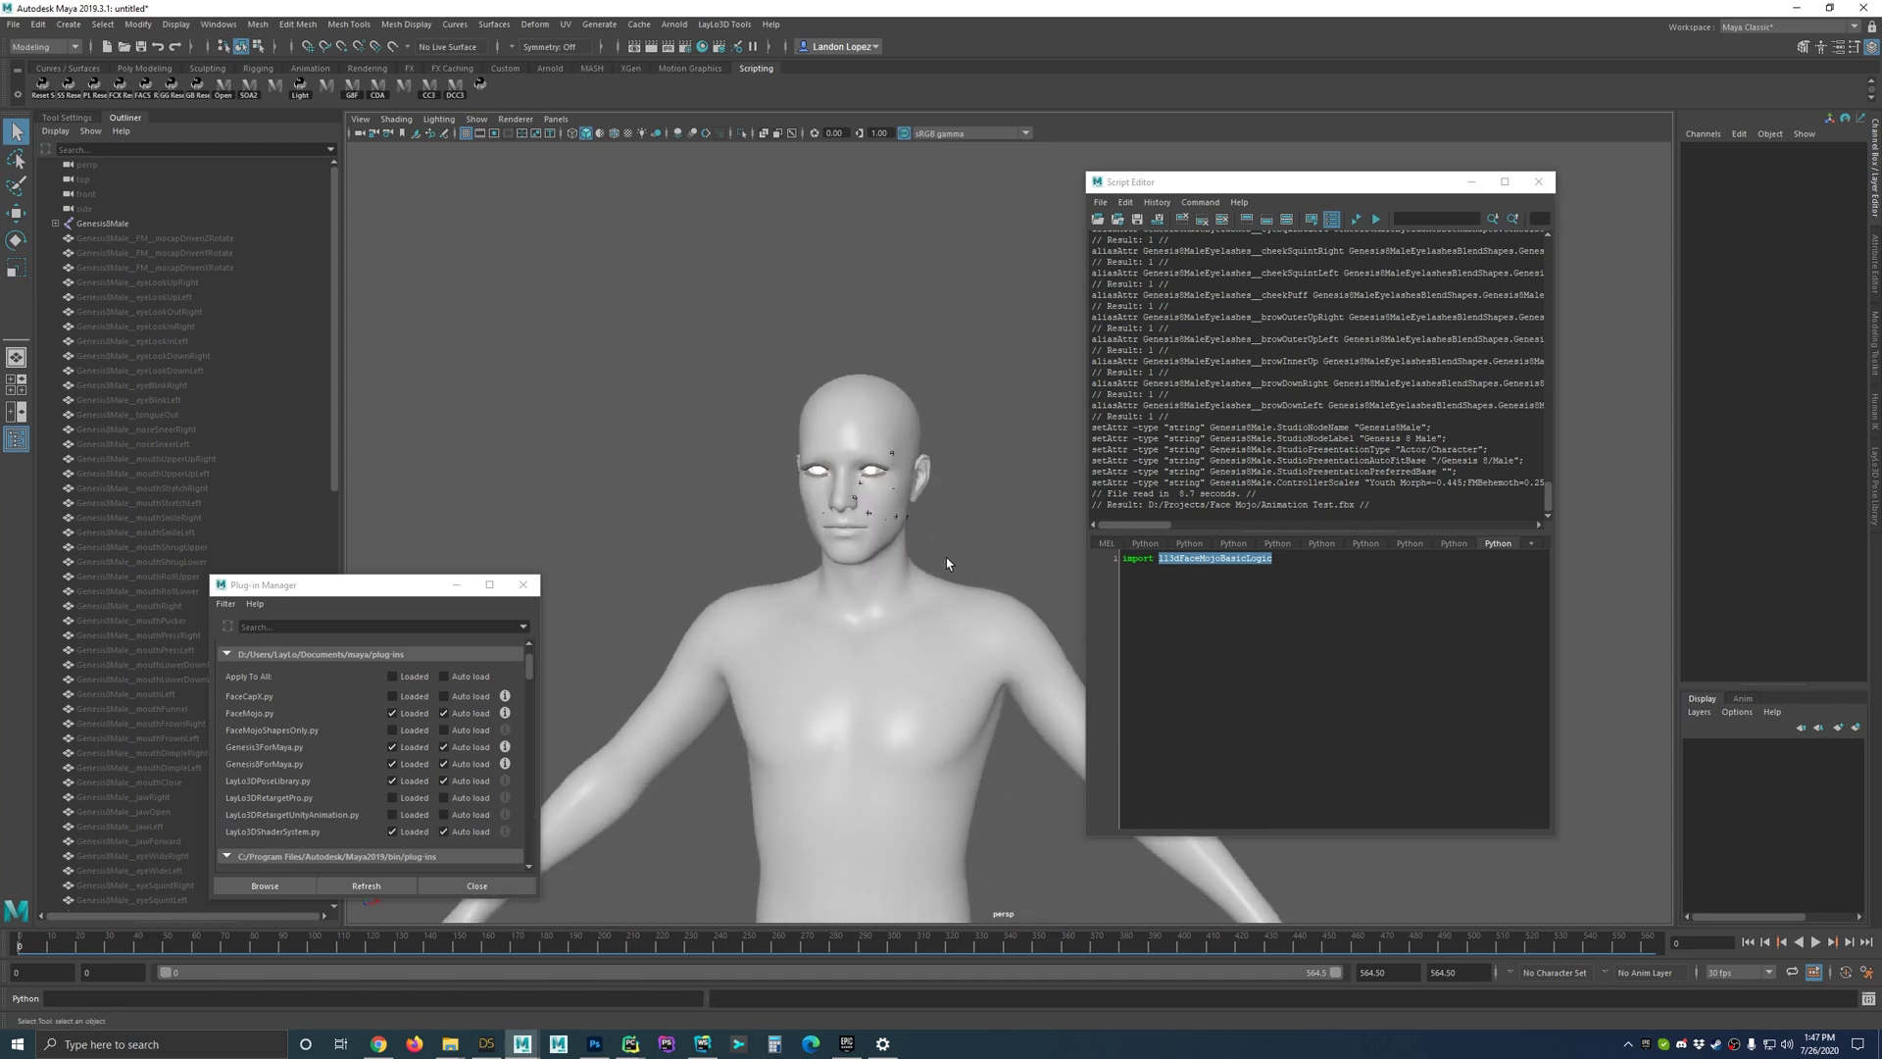
{"action": "scroll", "coordinate": [947, 564], "scroll_direction": "up", "scroll_amount": 4}
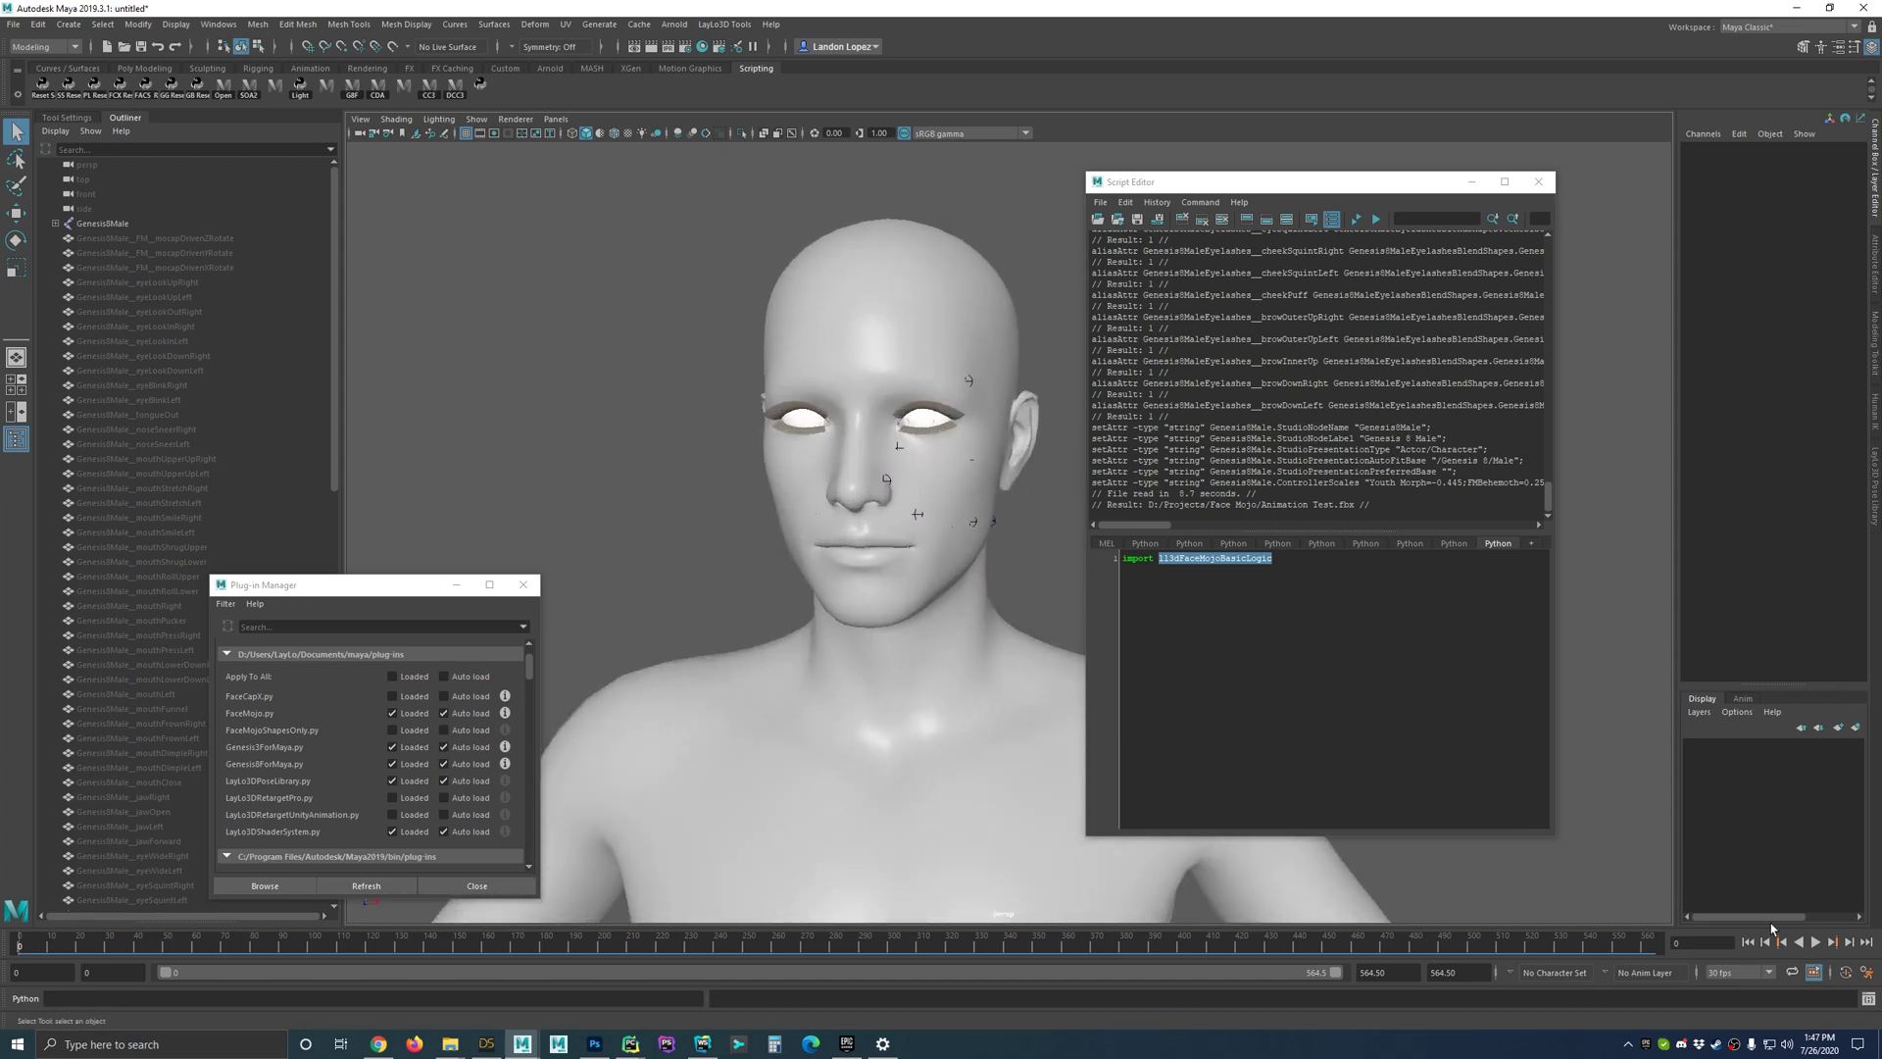
Step: Play the facial animation, pausing at frame 66 and stopping at frame 309
{"action": "left_click", "coordinate": [1813, 944]}
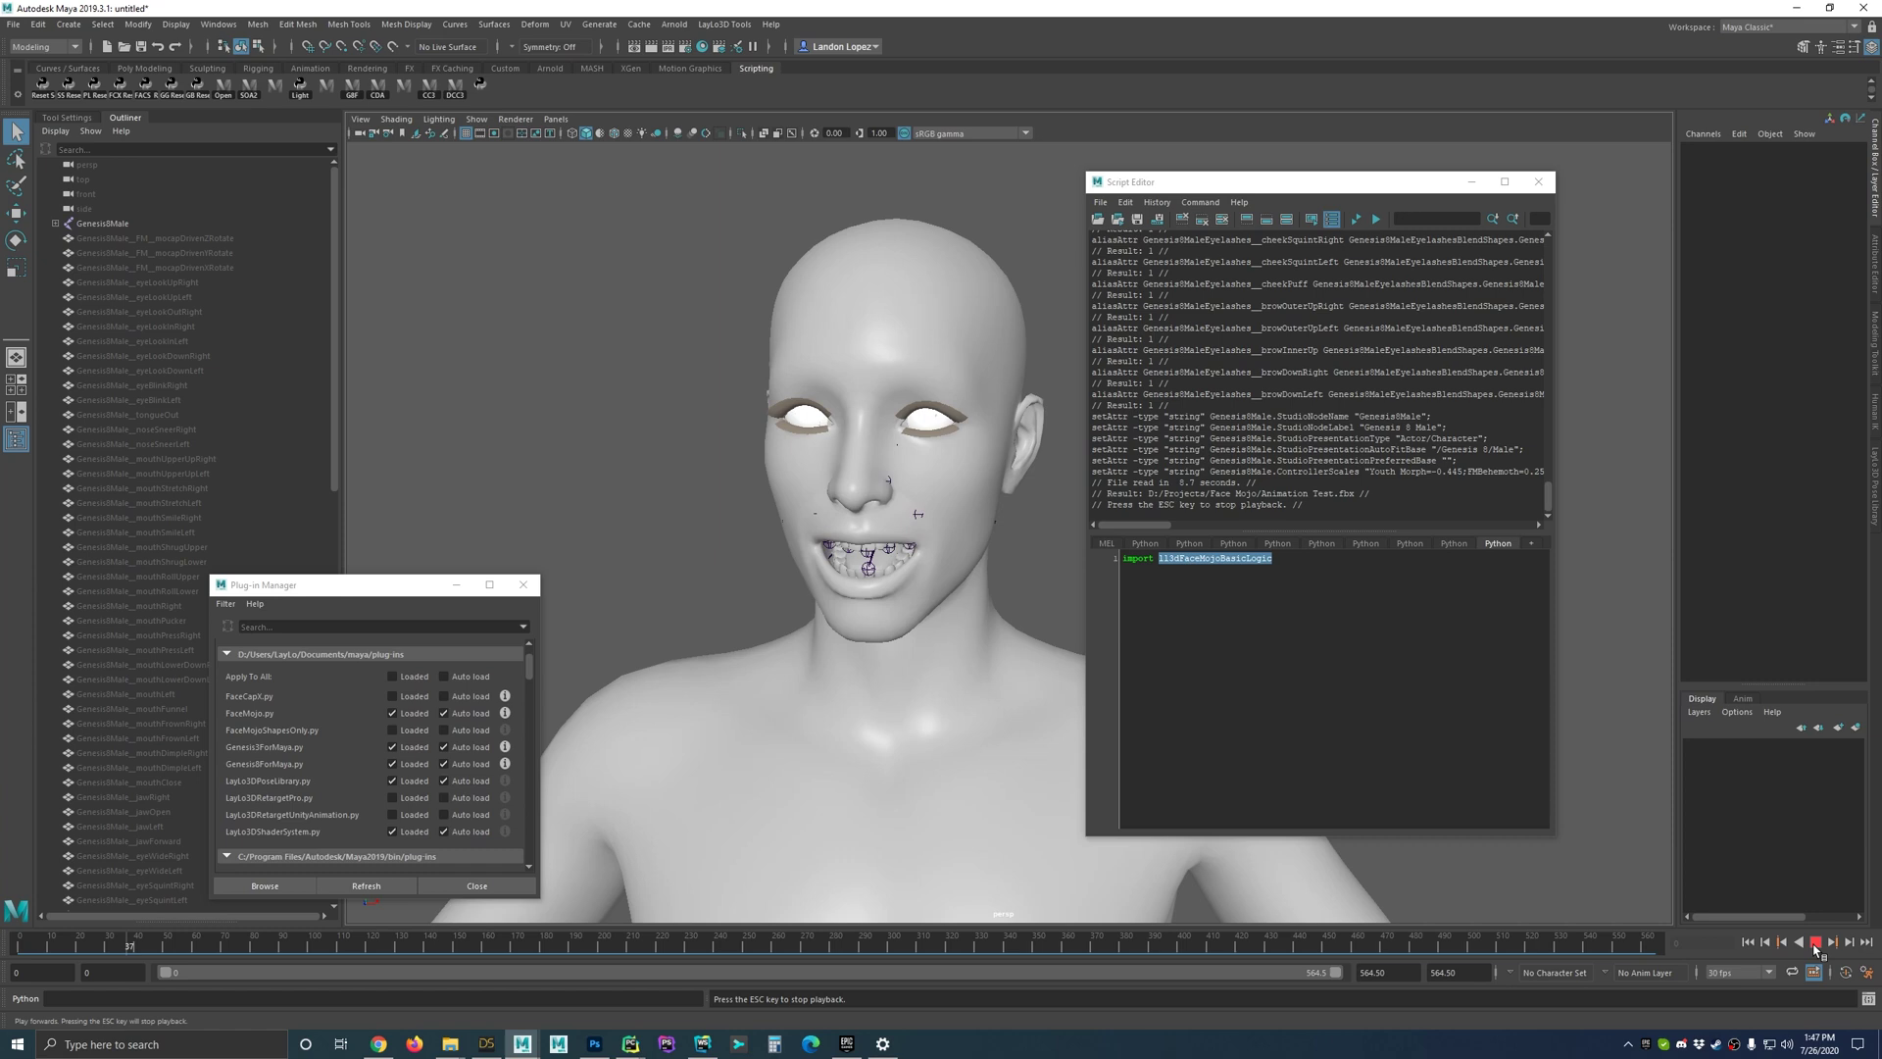
{"action": "left_click", "coordinate": [1816, 944]}
{"action": "left_click", "coordinate": [1816, 944]}
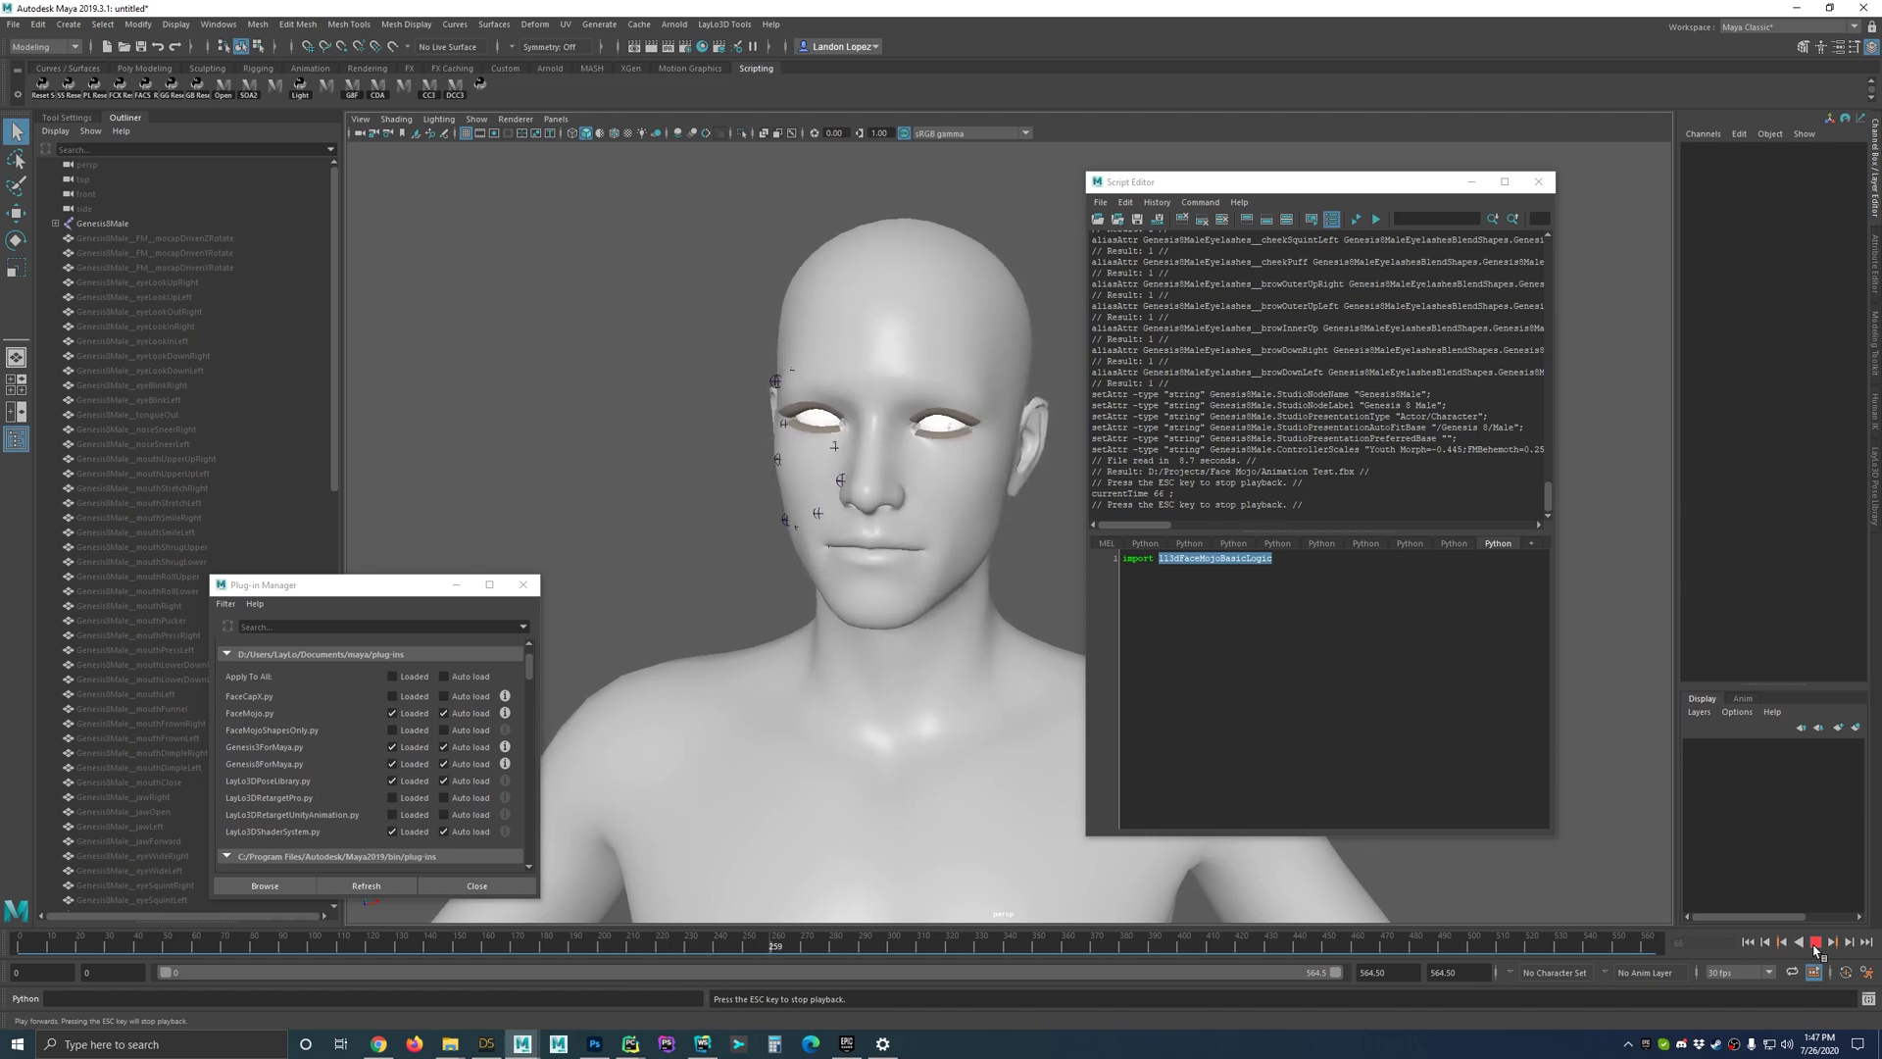
{"action": "left_click", "coordinate": [1814, 944]}
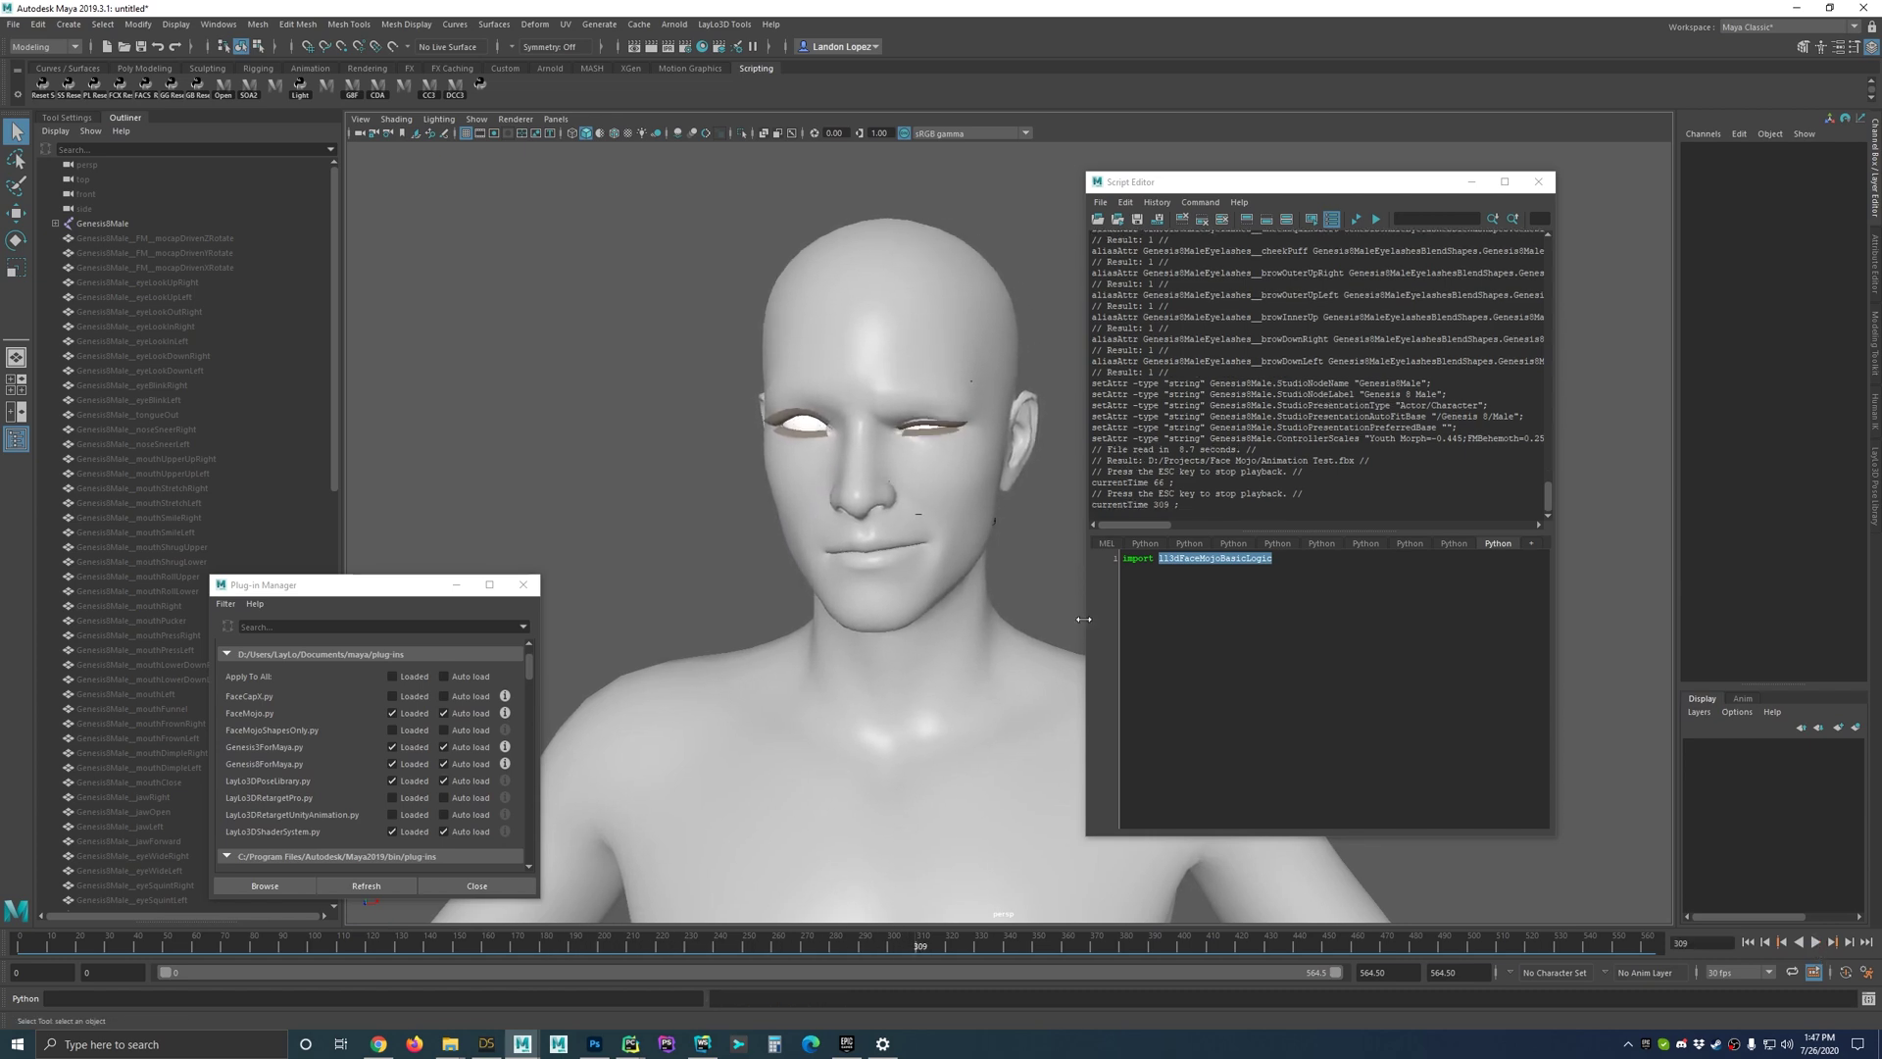